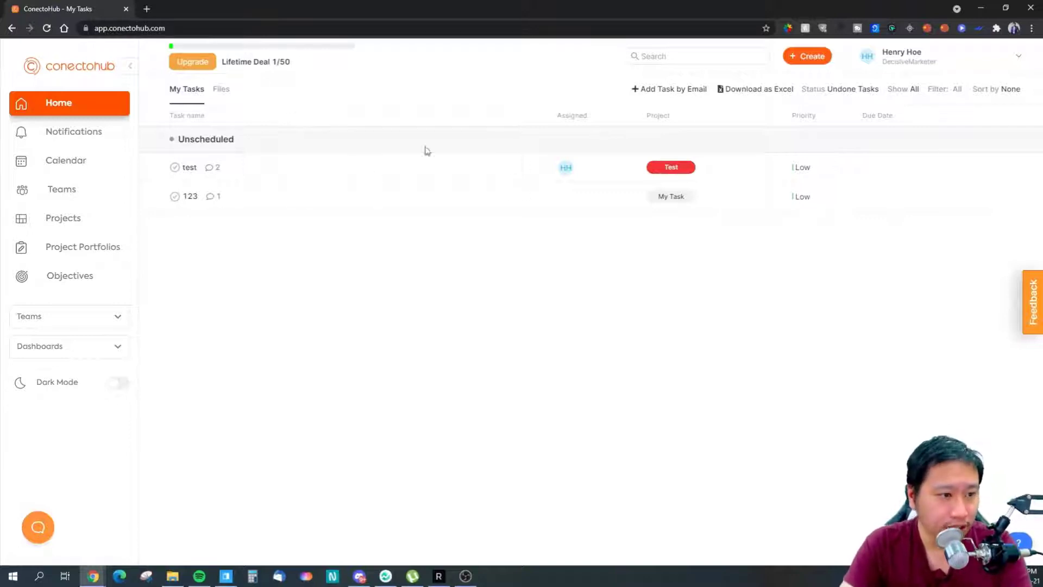
- Create a new unscheduled task named 123124 in My Tasks
click(805, 60)
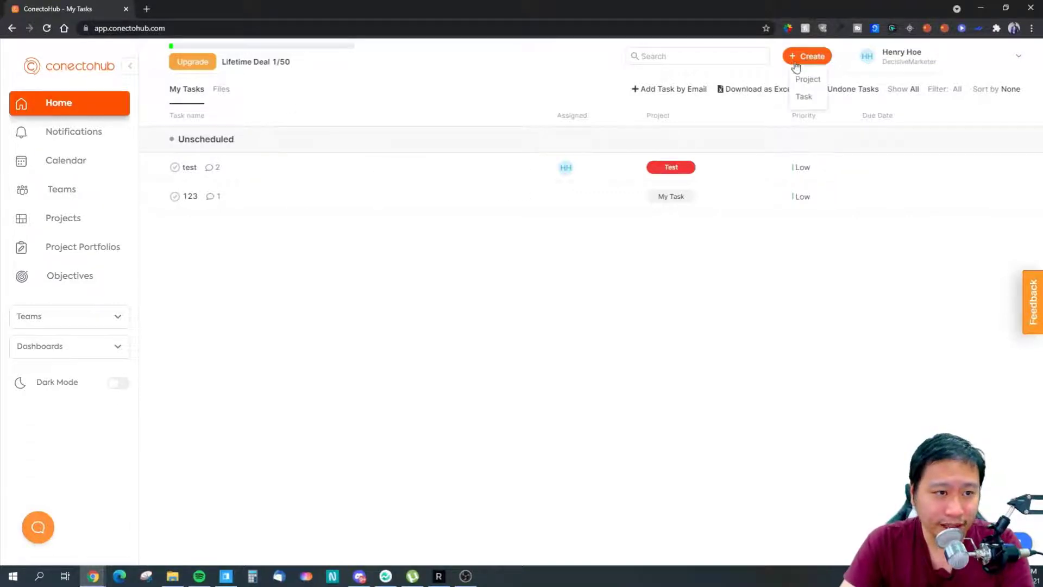
click(803, 98)
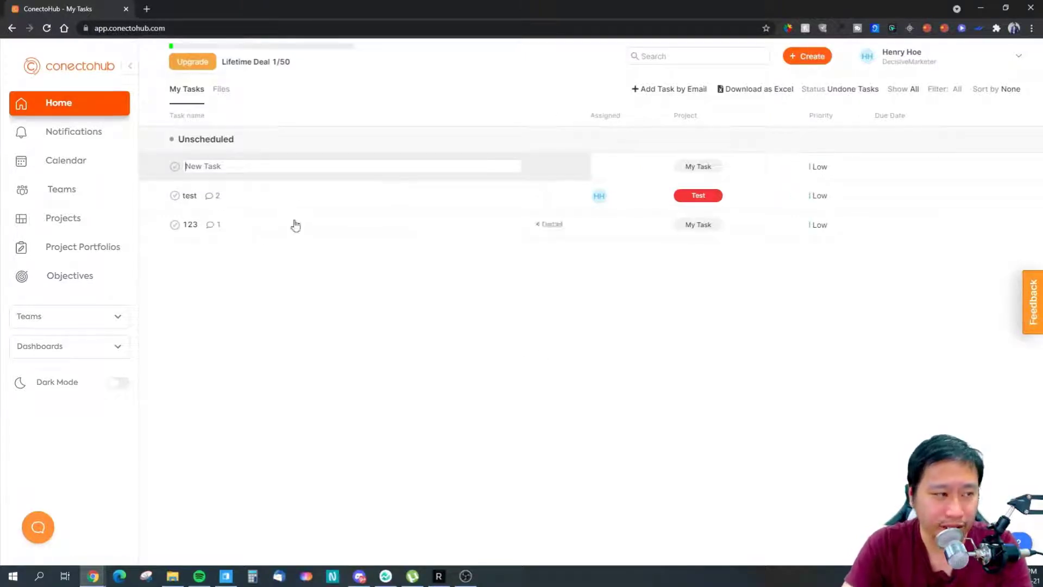
text(123124)
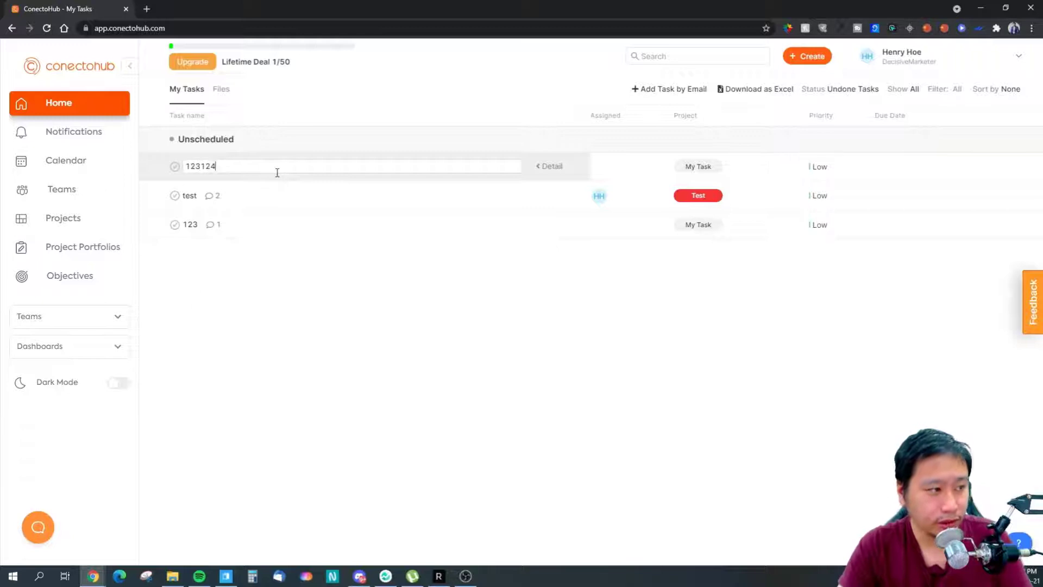
click(586, 323)
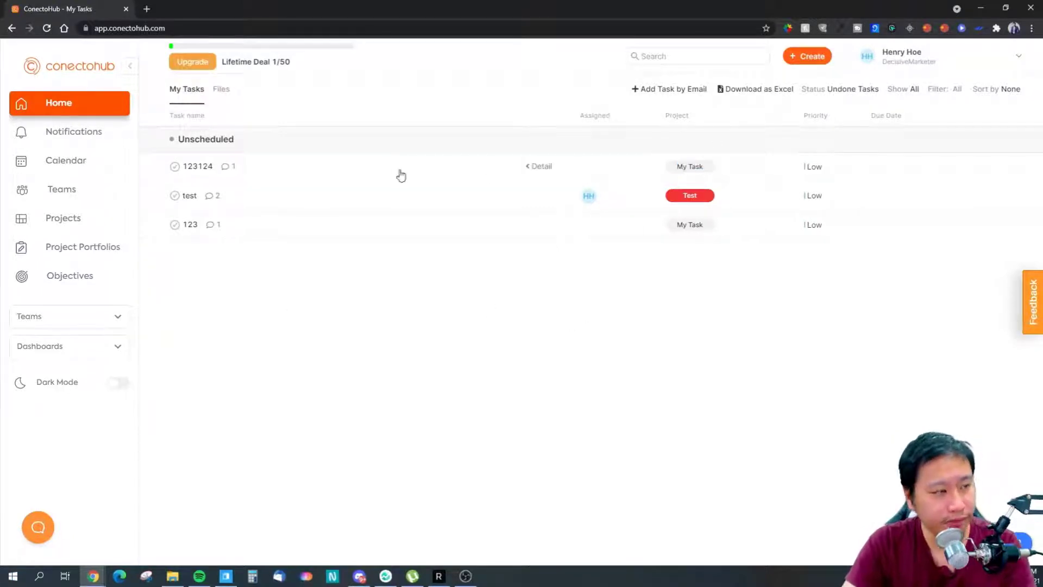
- Open task 123124's details, showing project My Task and Low priority
click(307, 169)
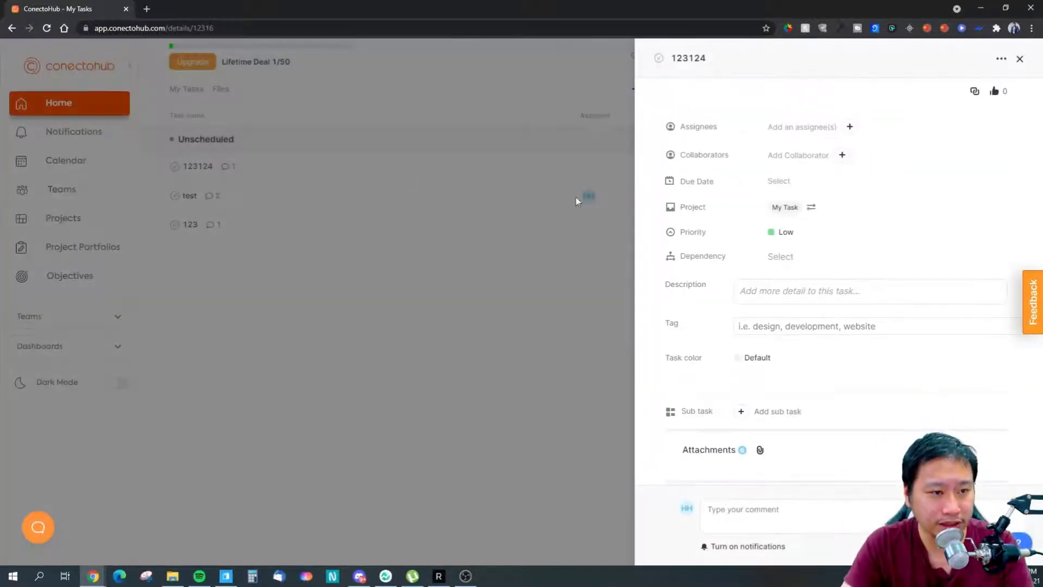
click(1021, 61)
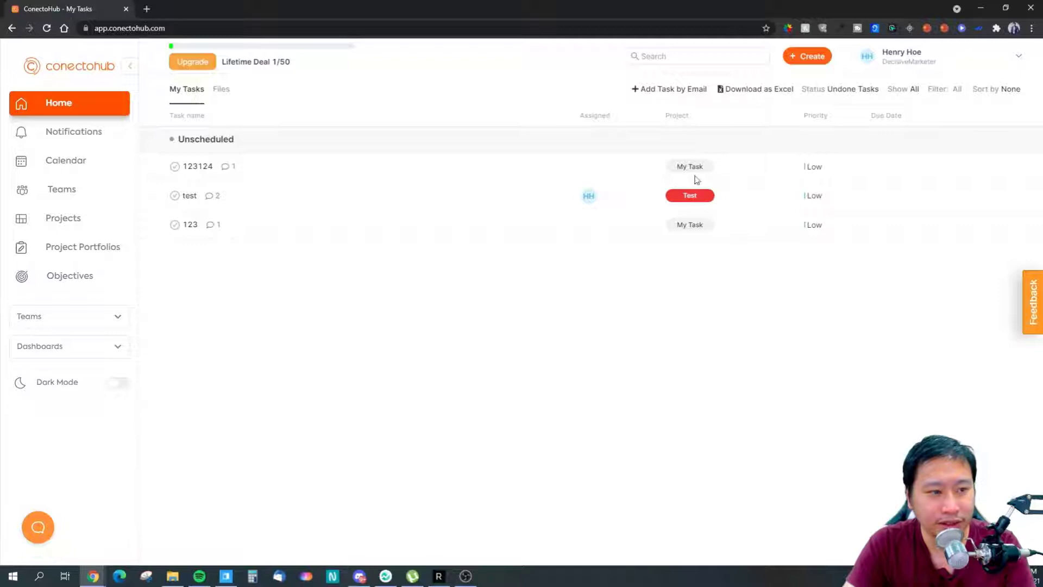
drag(679, 167, 714, 168)
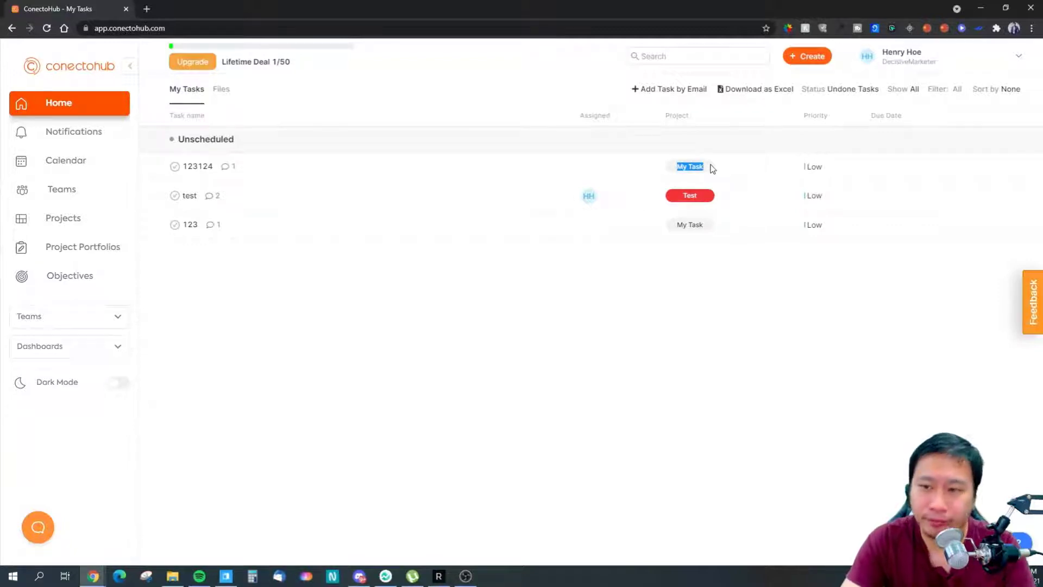
click(681, 168)
click(382, 183)
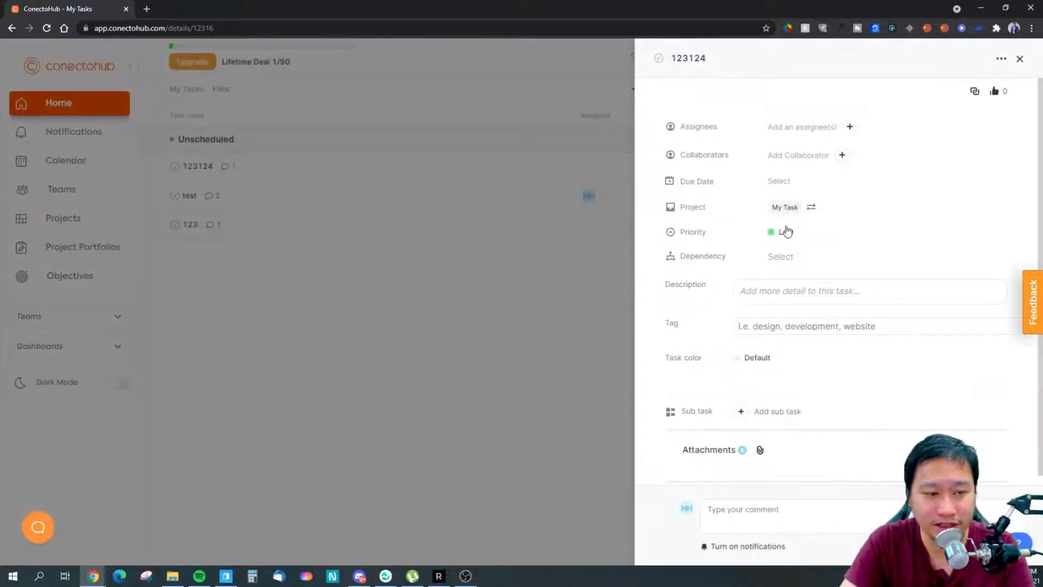
- Check task 123124's project list and keep it in My Task
click(810, 208)
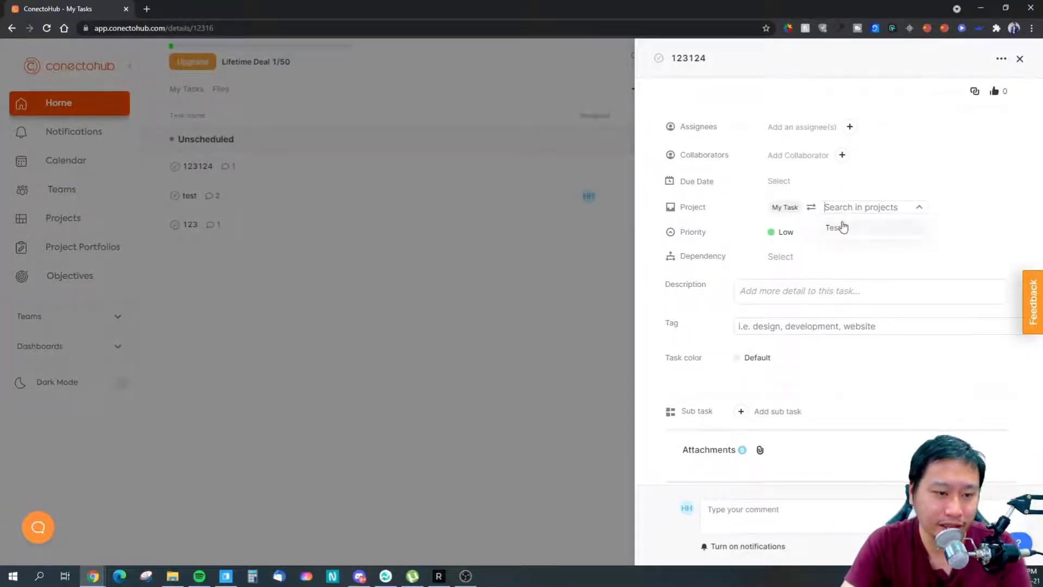
click(924, 197)
click(846, 210)
click(847, 193)
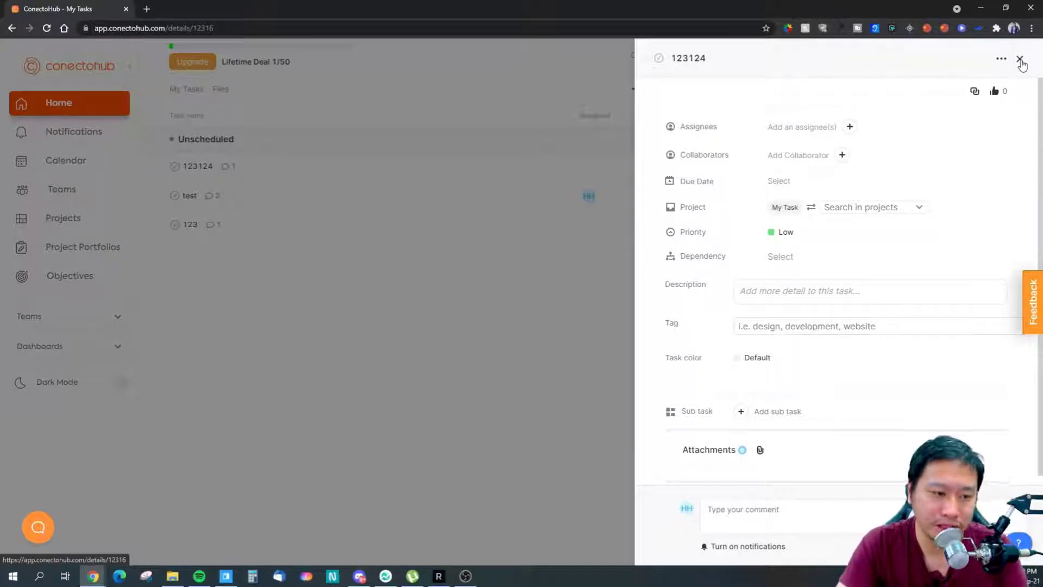
- Search for and add two workspace members as assignees of task 123124
click(794, 129)
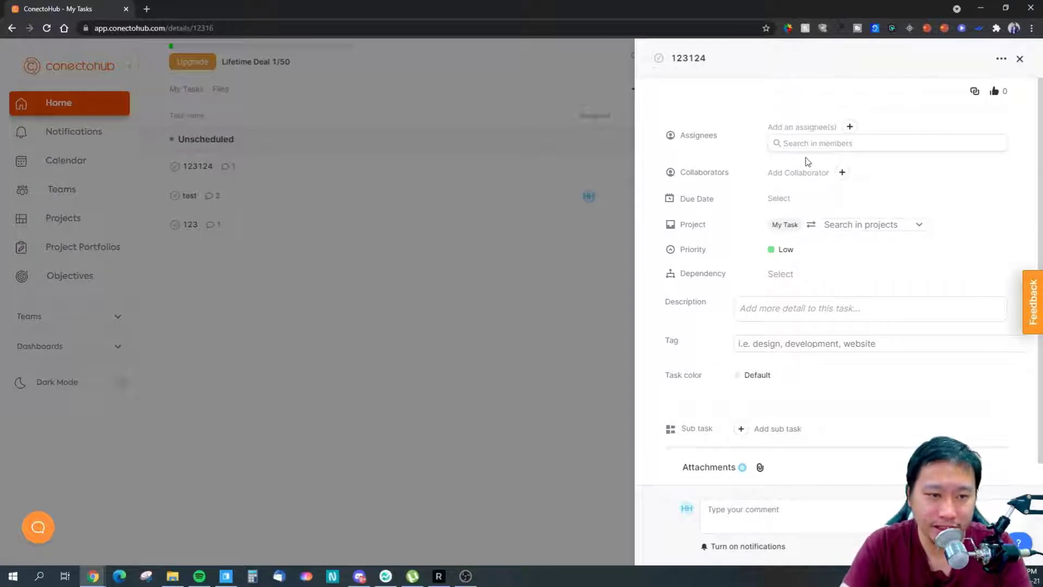
text(henry)
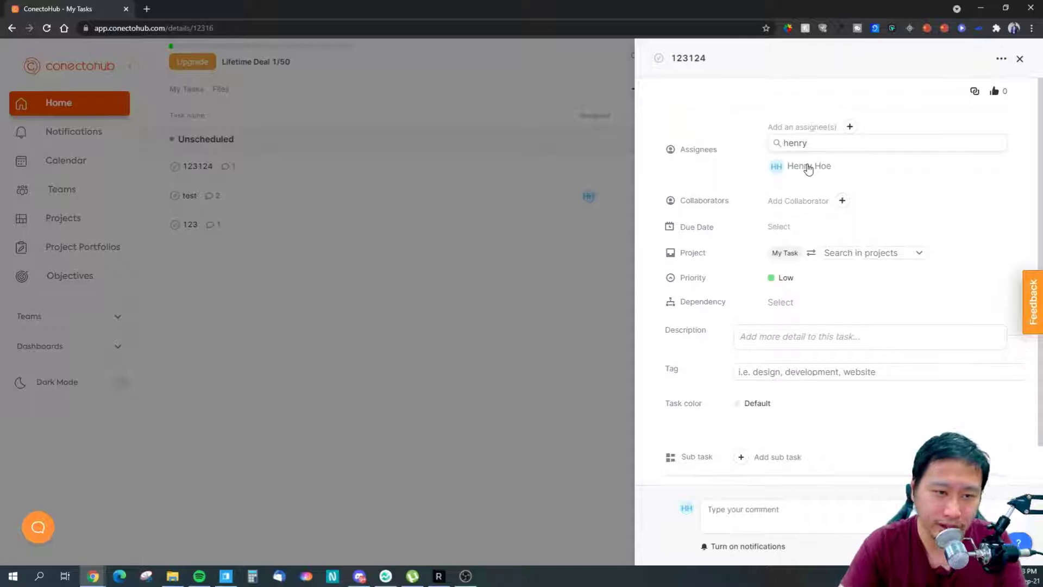
click(811, 167)
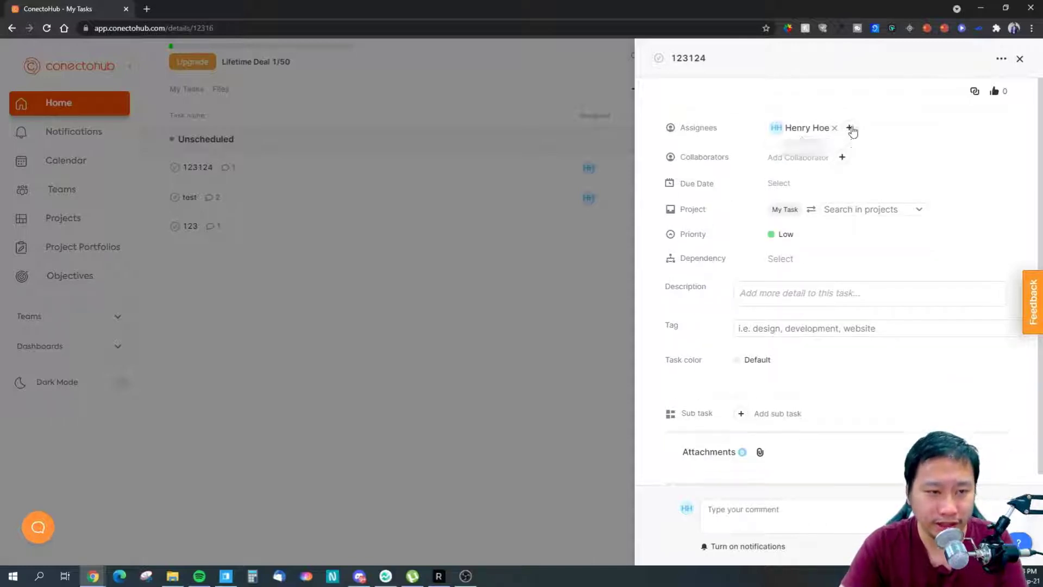
click(850, 127)
text(test)
key(BackSpace)
key(BackSpace)
key(BackSpace)
key(BackSpace)
text(decisivemarketer)
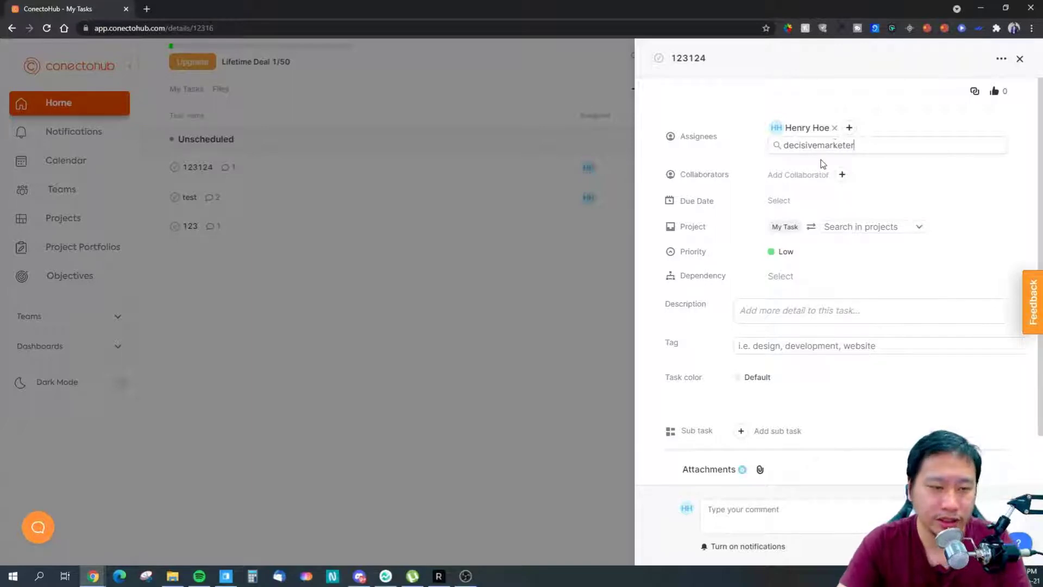
click(813, 168)
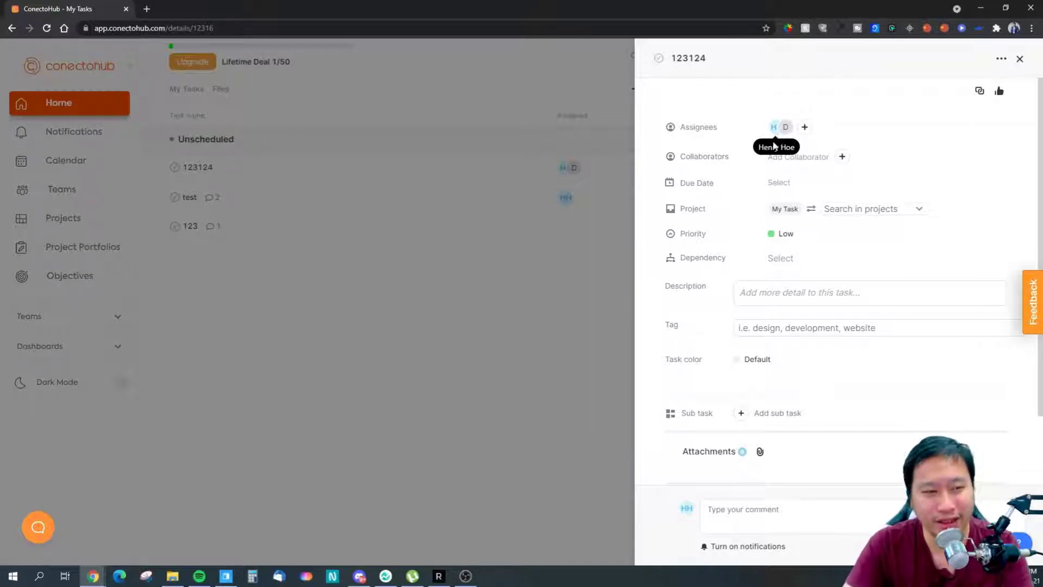
click(842, 156)
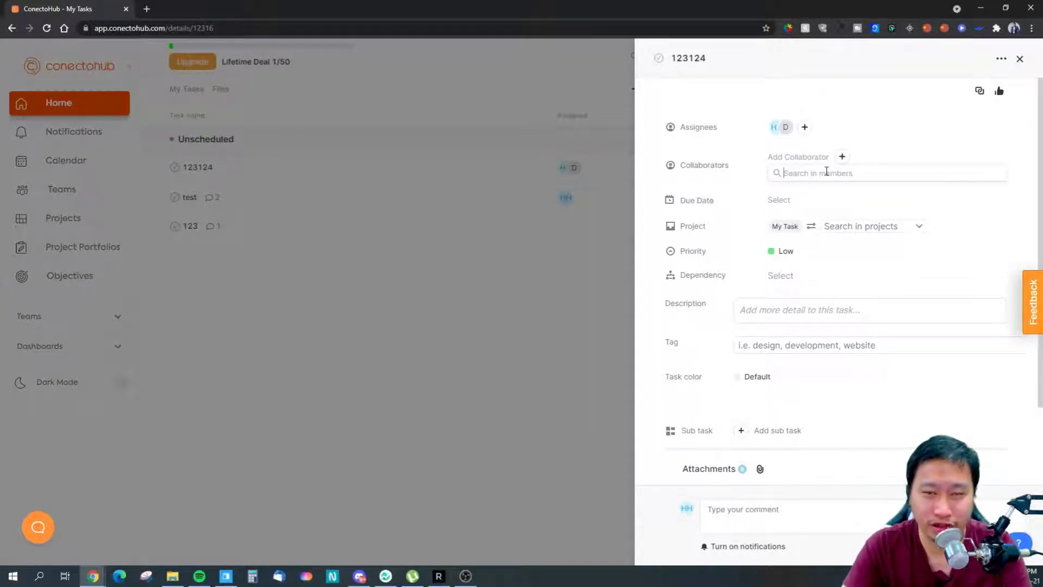
click(851, 136)
click(774, 185)
click(906, 162)
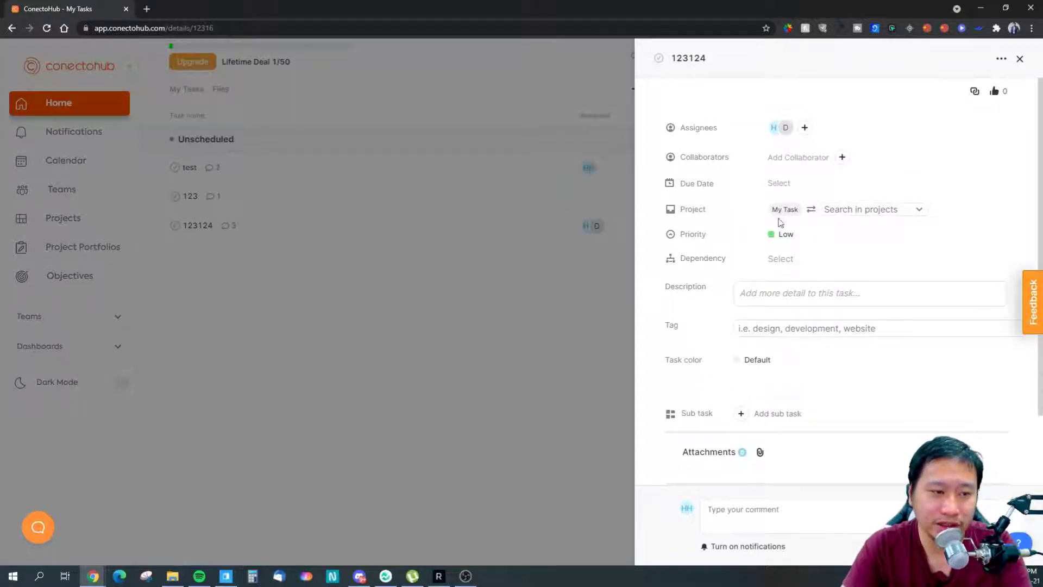
click(853, 214)
click(905, 187)
click(782, 259)
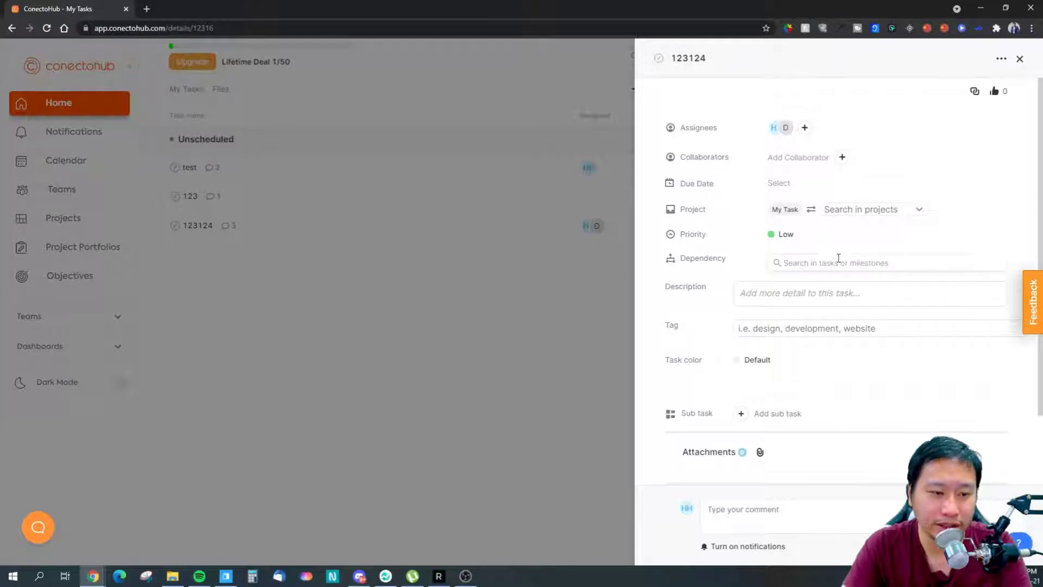
click(699, 292)
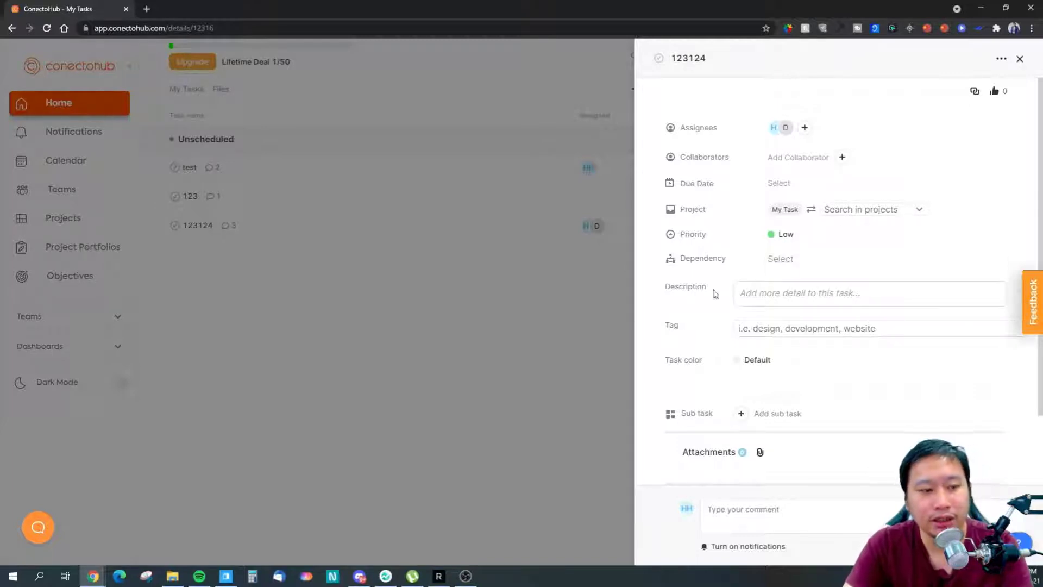
click(765, 293)
click(700, 304)
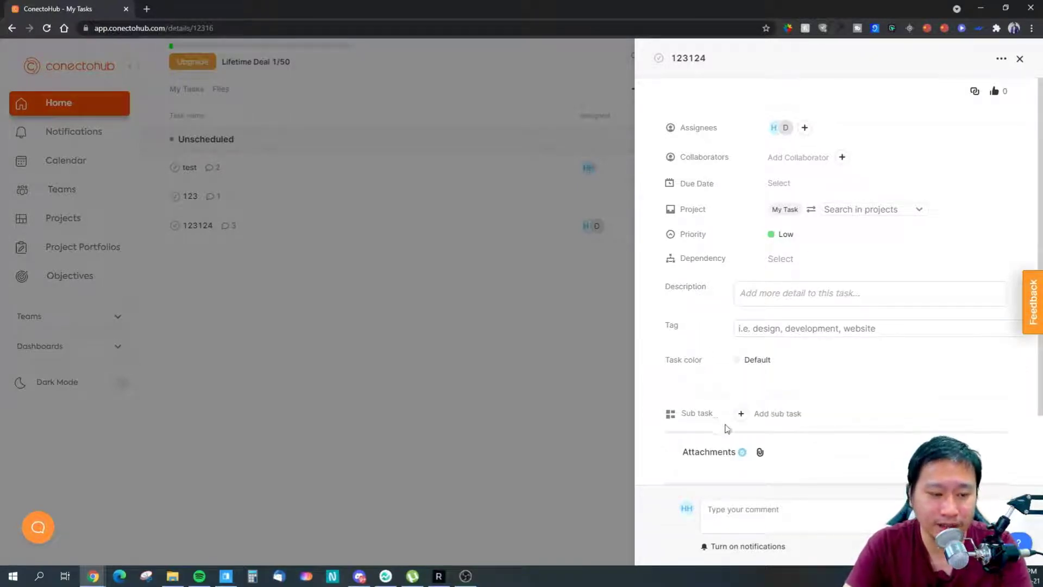
scroll(794, 420, down, 3)
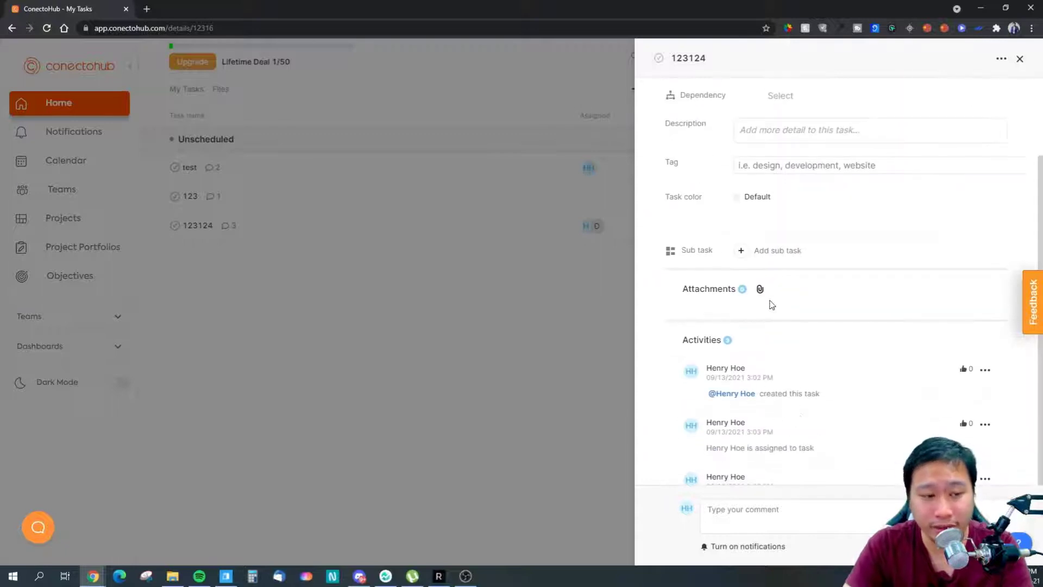
scroll(734, 353, down, 1)
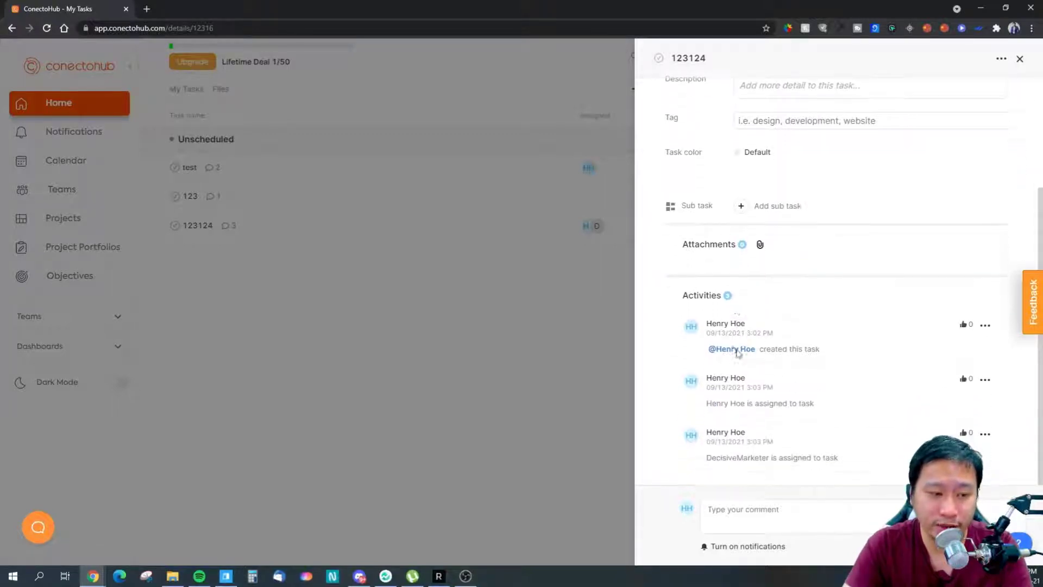
click(750, 518)
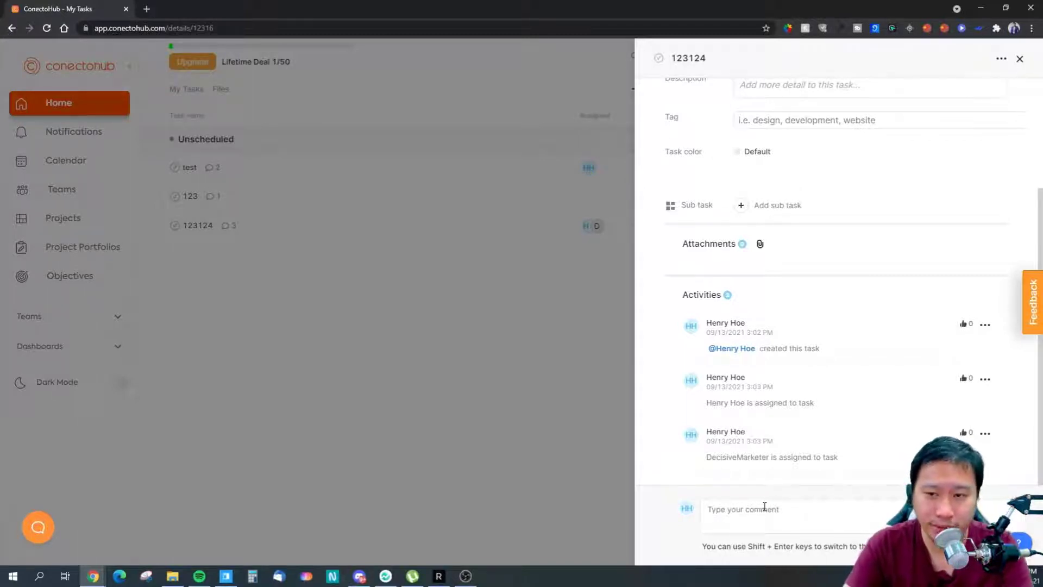
click(679, 465)
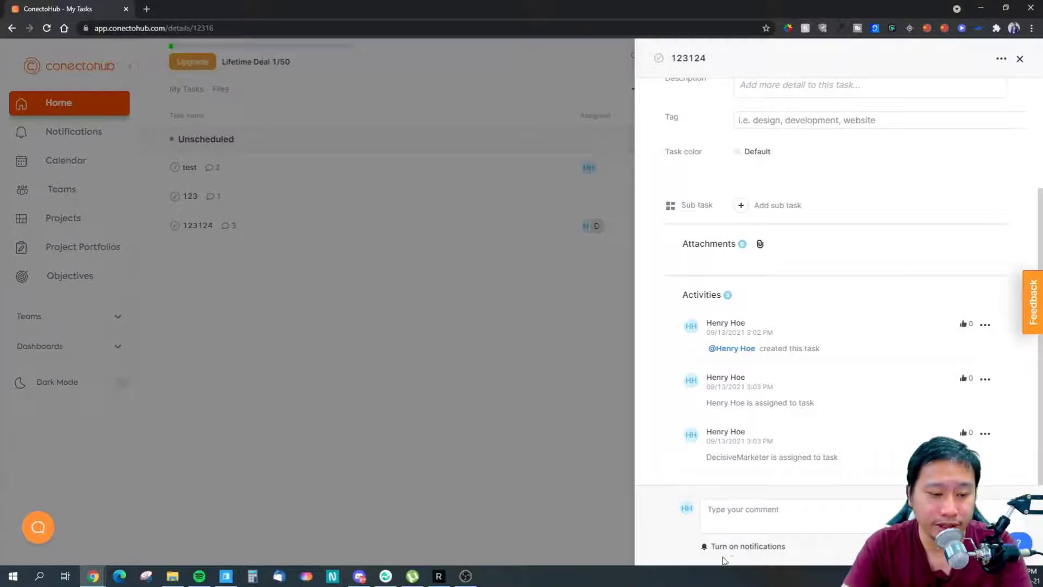
- Mark task 'test' done, leaving only '123' and '123124' in My Tasks
click(999, 59)
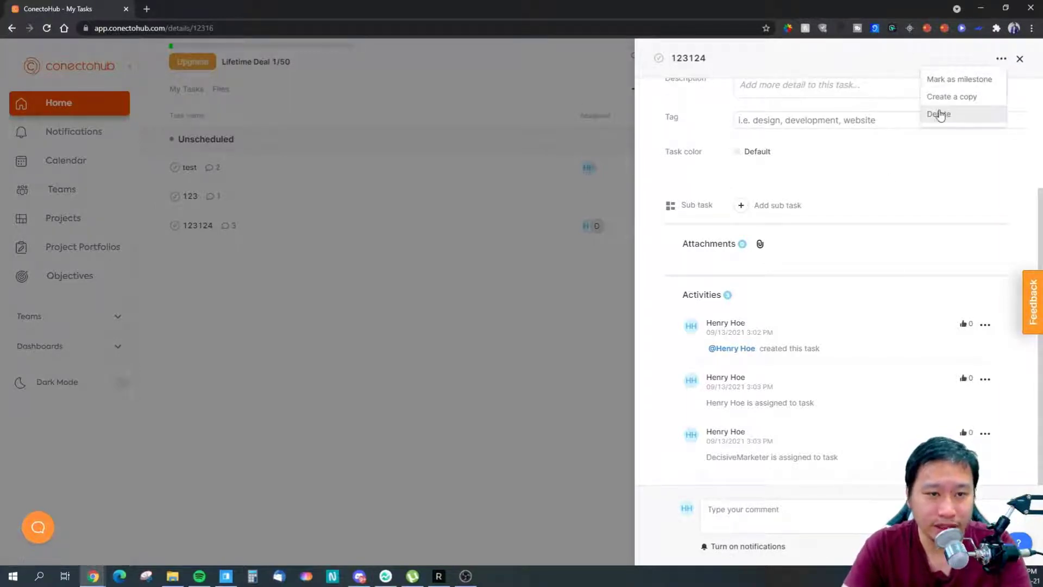
click(1019, 59)
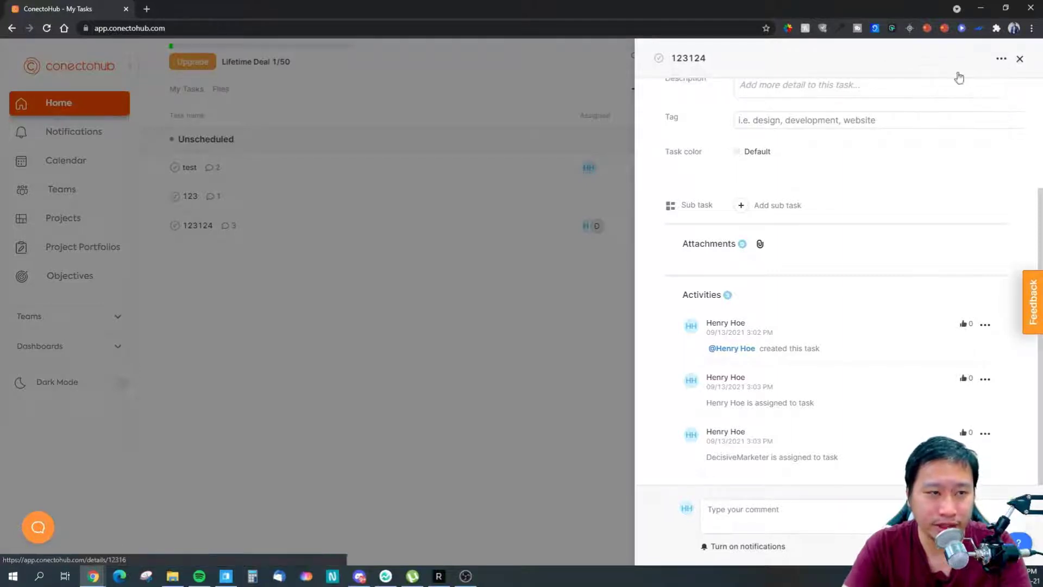
click(395, 173)
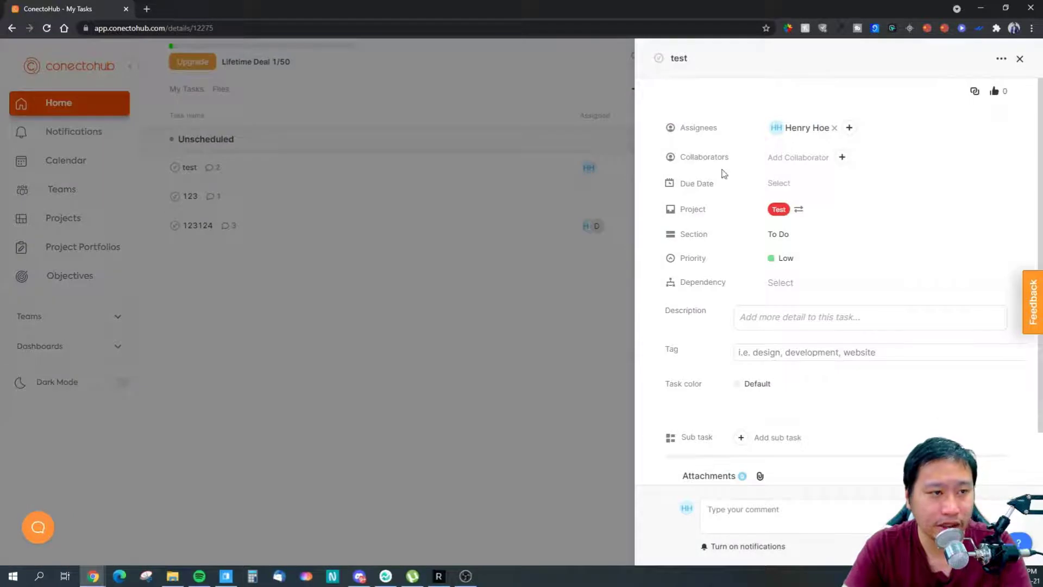
click(658, 58)
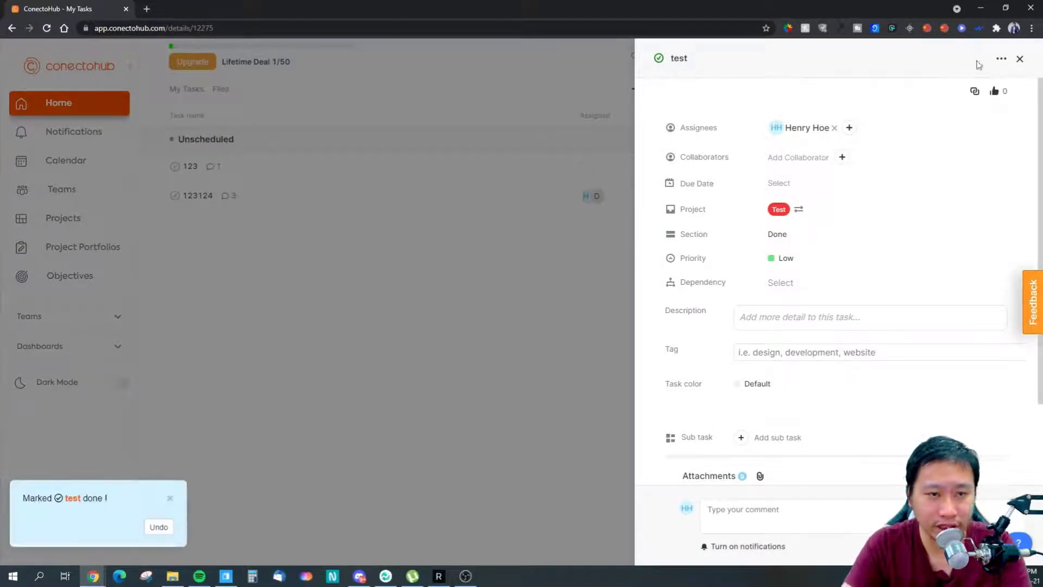
click(1019, 59)
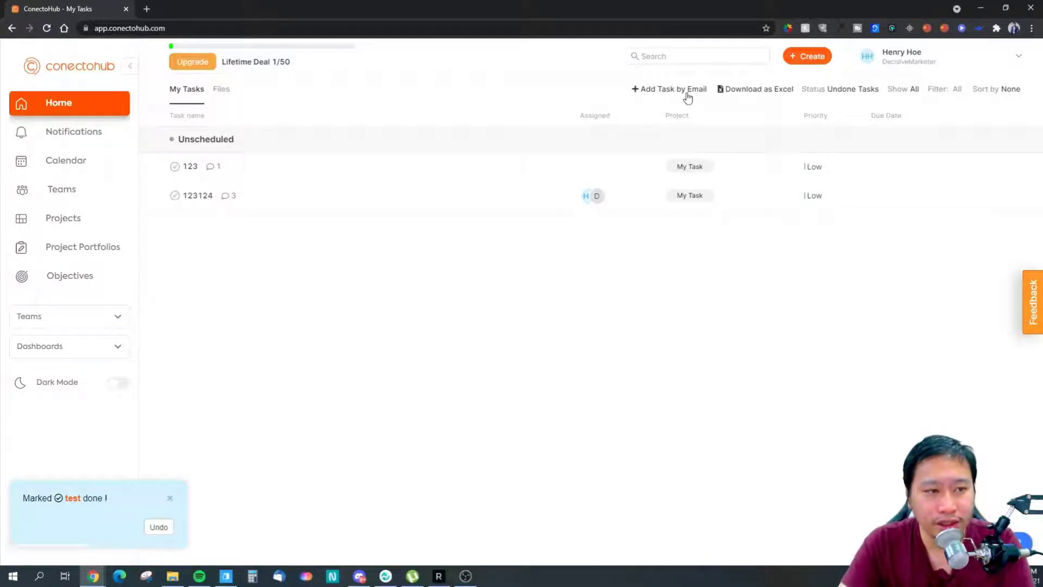
click(643, 92)
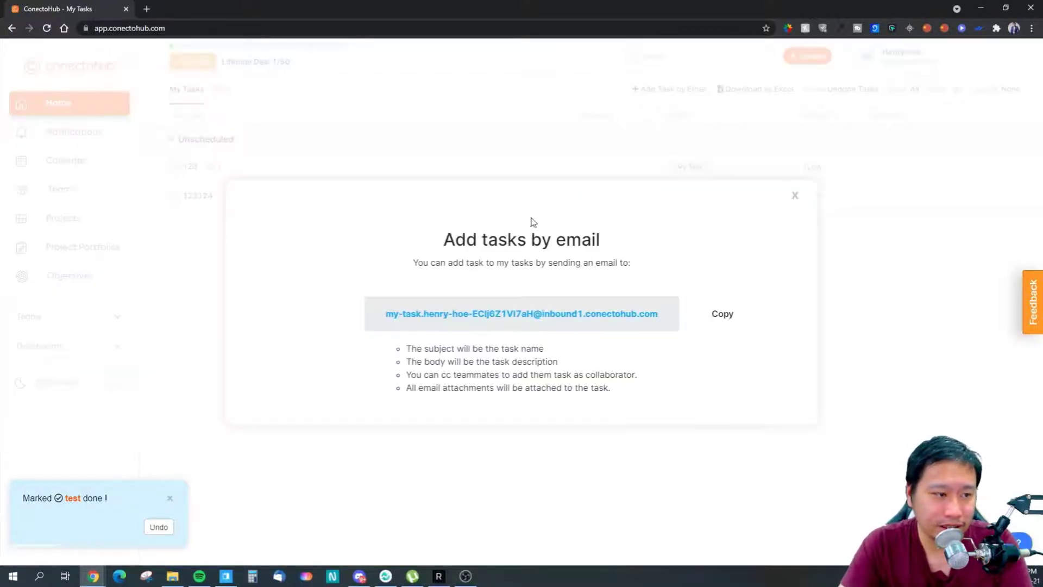
drag(396, 315, 631, 314)
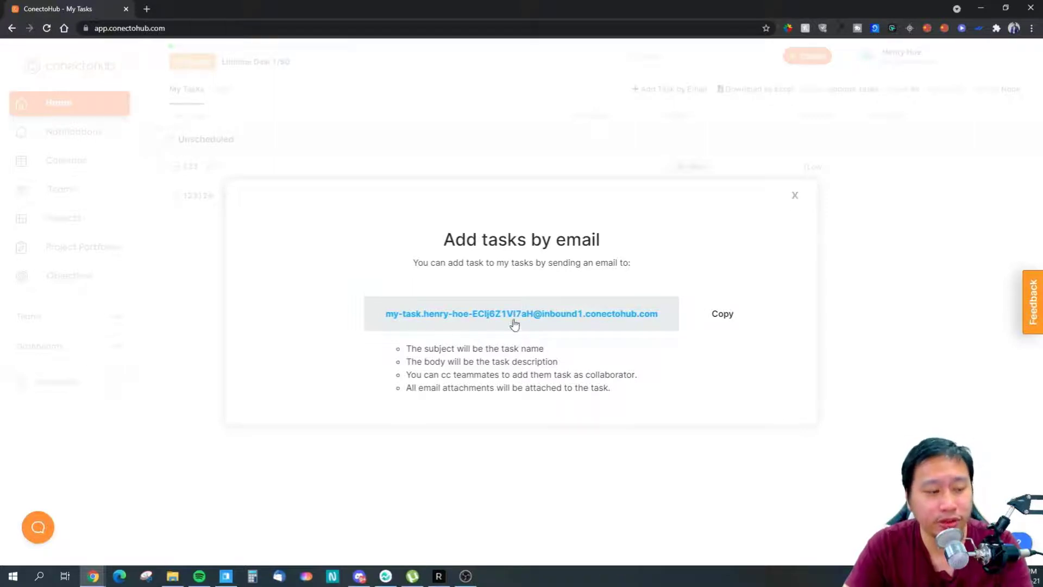
drag(363, 320, 677, 321)
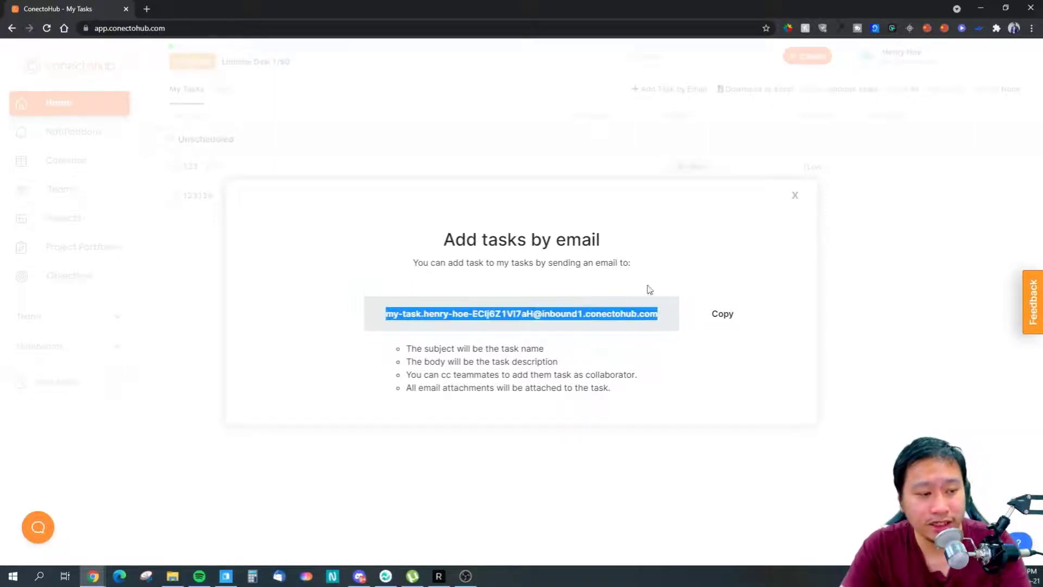
click(795, 197)
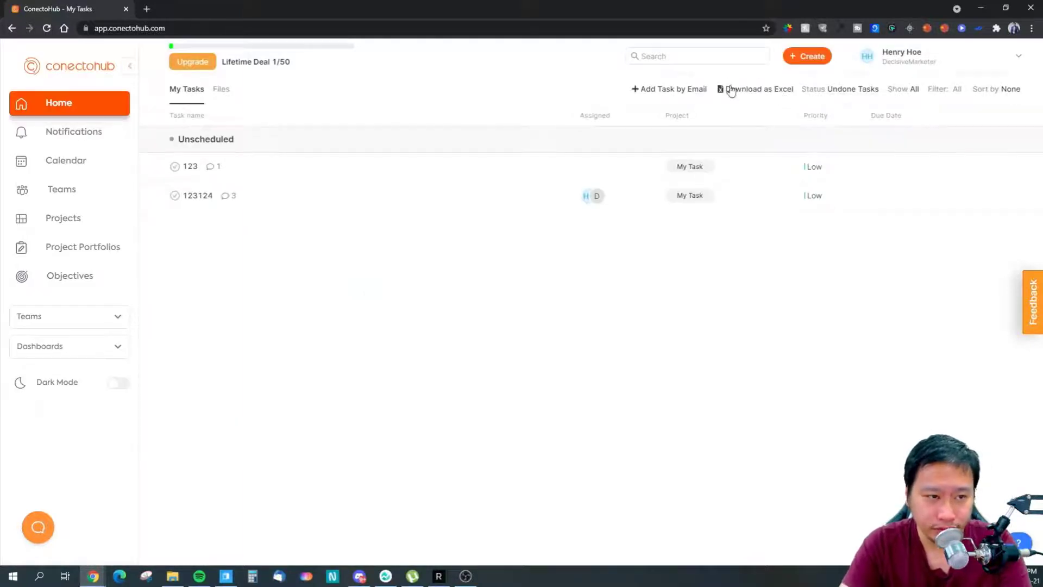
click(678, 90)
drag(434, 379, 514, 376)
click(449, 376)
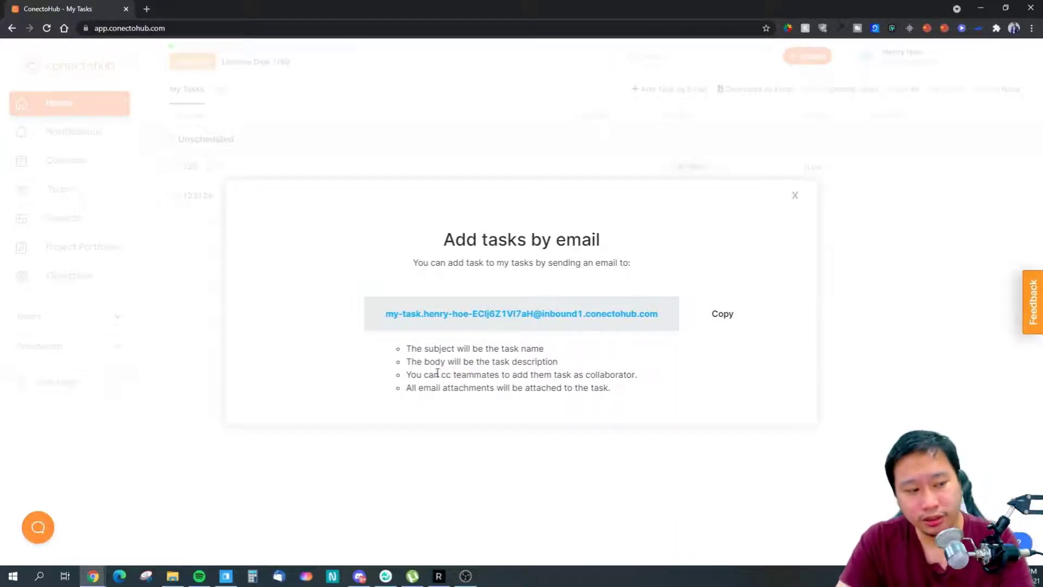
drag(443, 375, 509, 375)
click(511, 375)
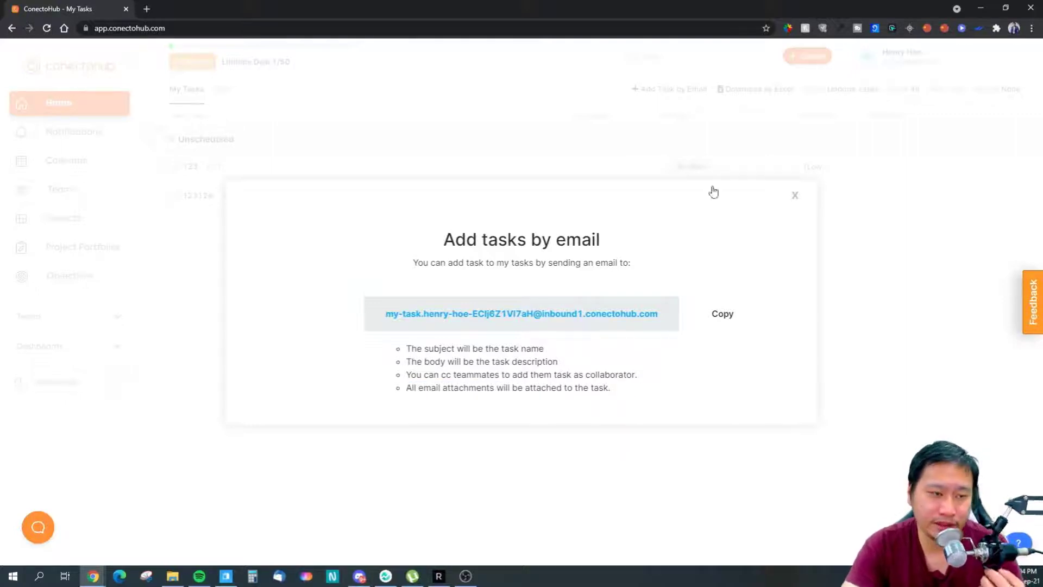
click(794, 197)
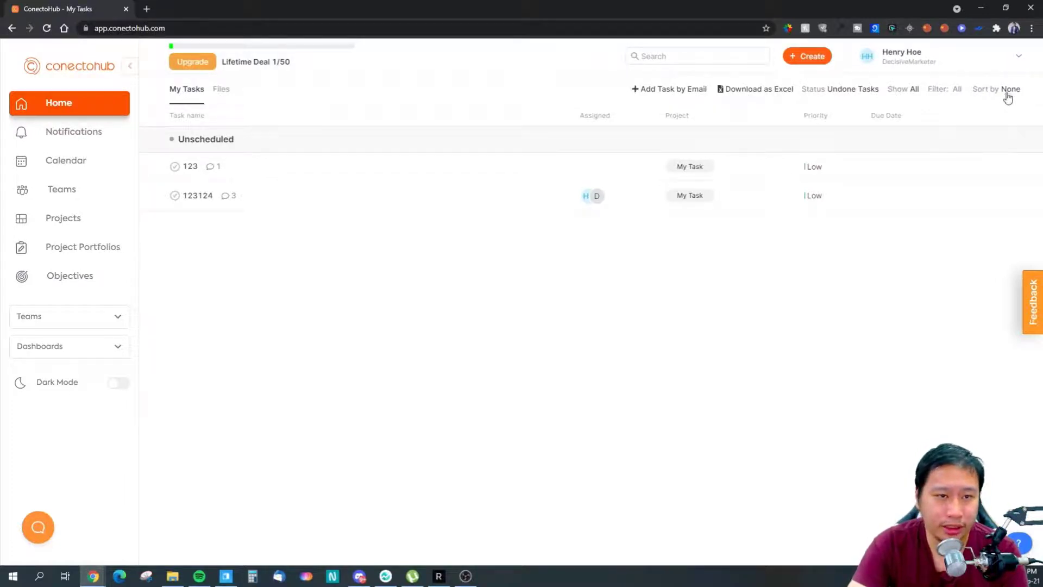
click(947, 95)
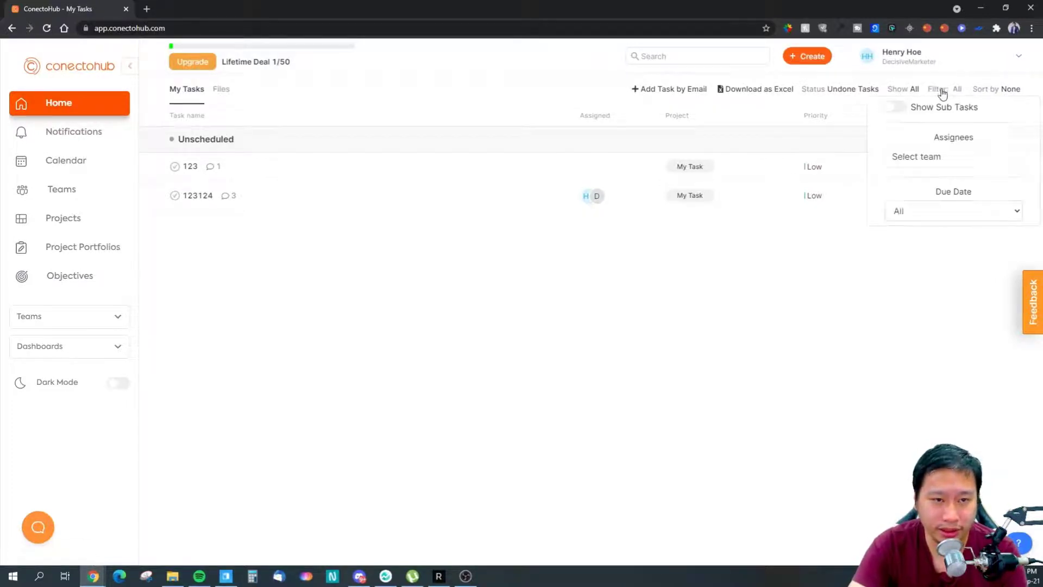
click(909, 216)
click(909, 218)
click(894, 106)
click(896, 108)
click(903, 92)
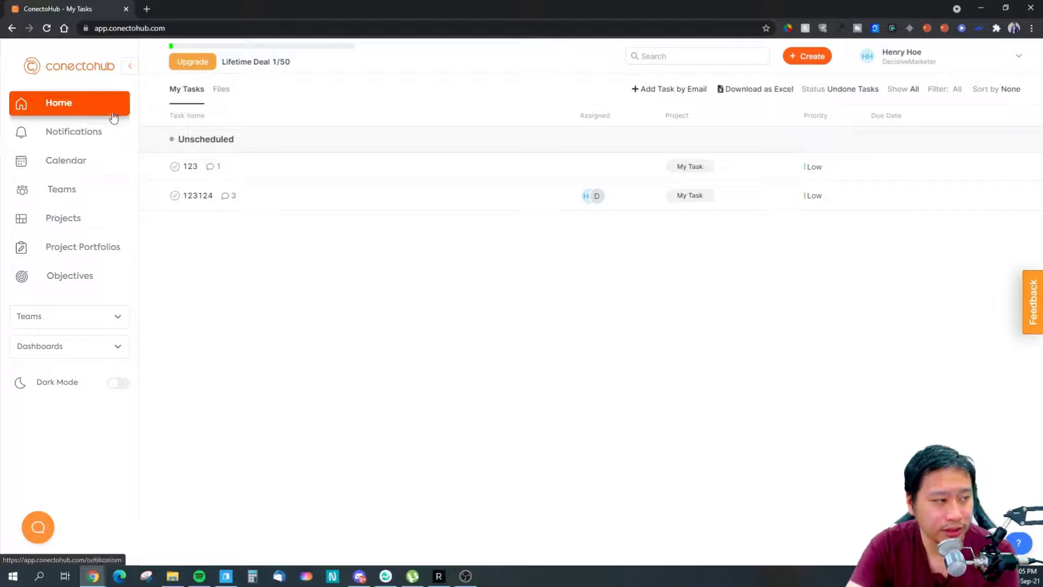
- Review the DecisiveMarketer team's members, then view Objectives with Increase Market Share at 25%
click(88, 204)
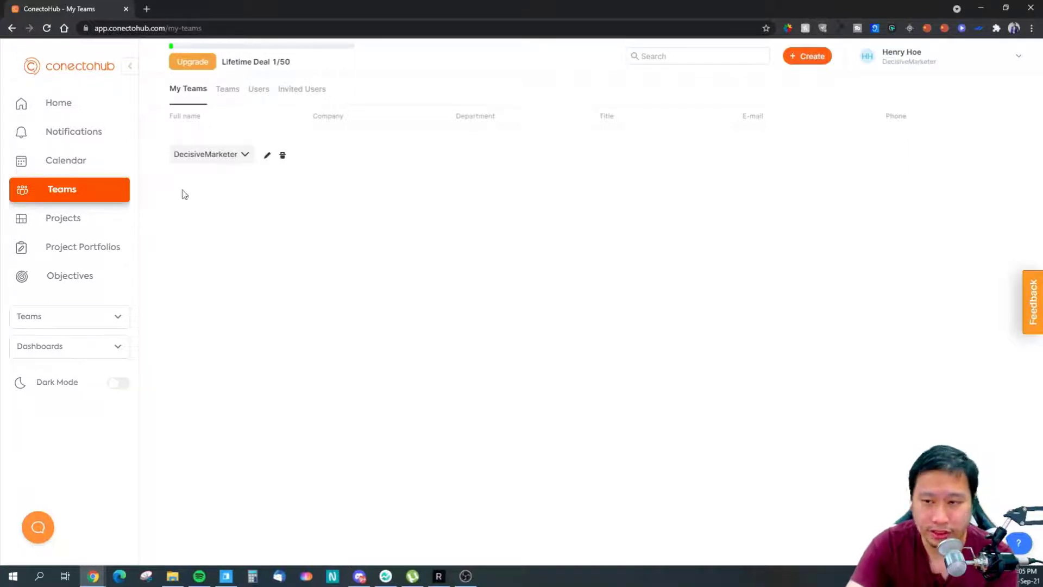
click(223, 154)
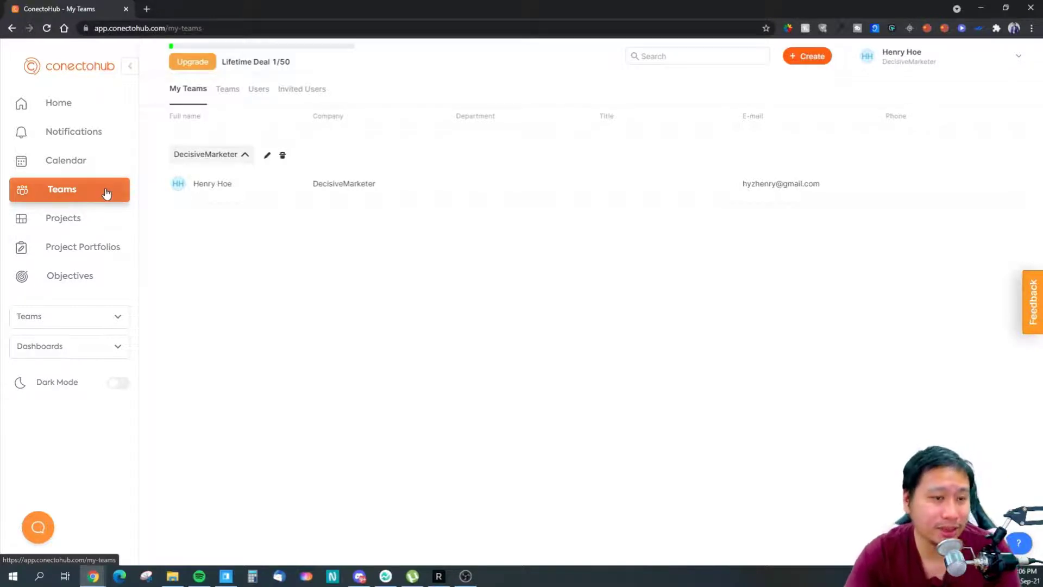
click(76, 286)
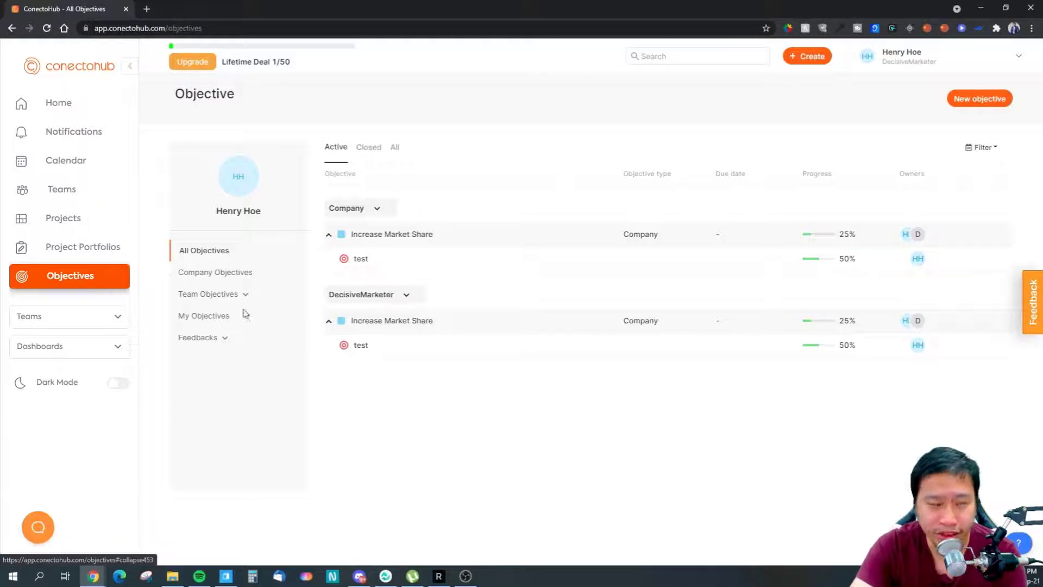
- Filter to My Objectives and open key result 'test', at 50% of target 50
click(190, 320)
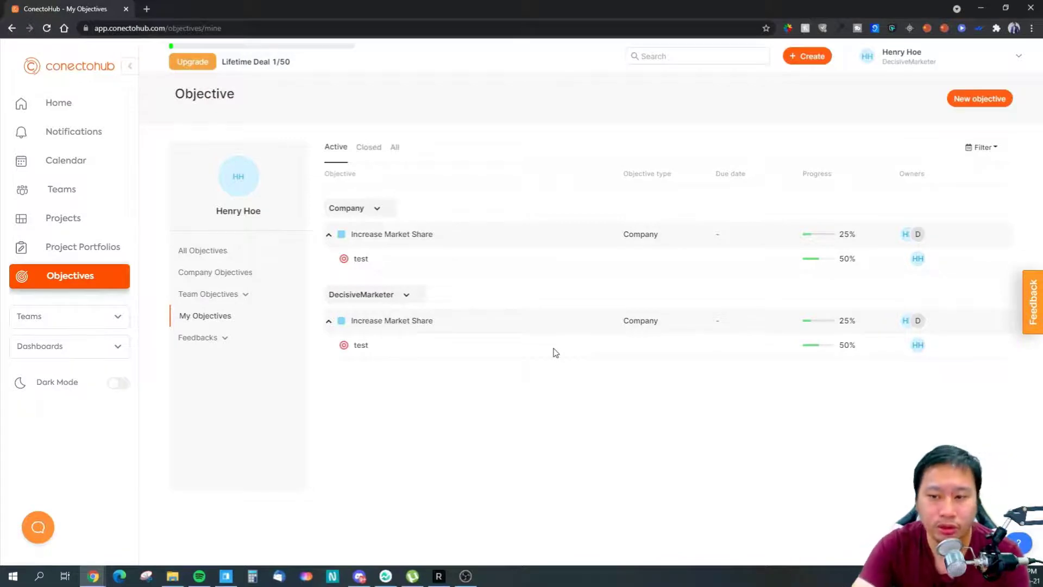
click(366, 260)
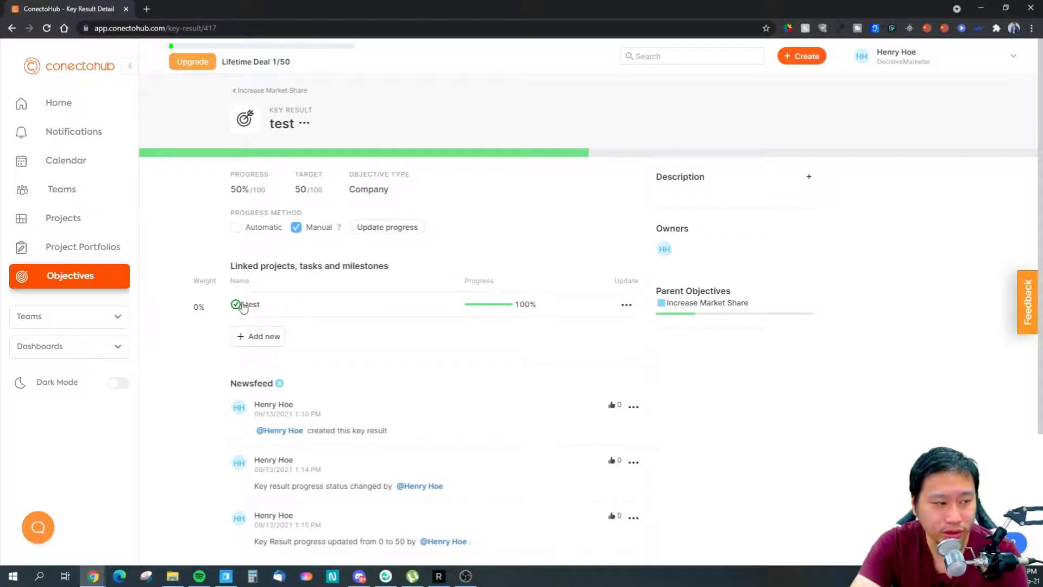
- Switch key result 'test' to the Automatic progress method, resetting it to 0%
click(242, 304)
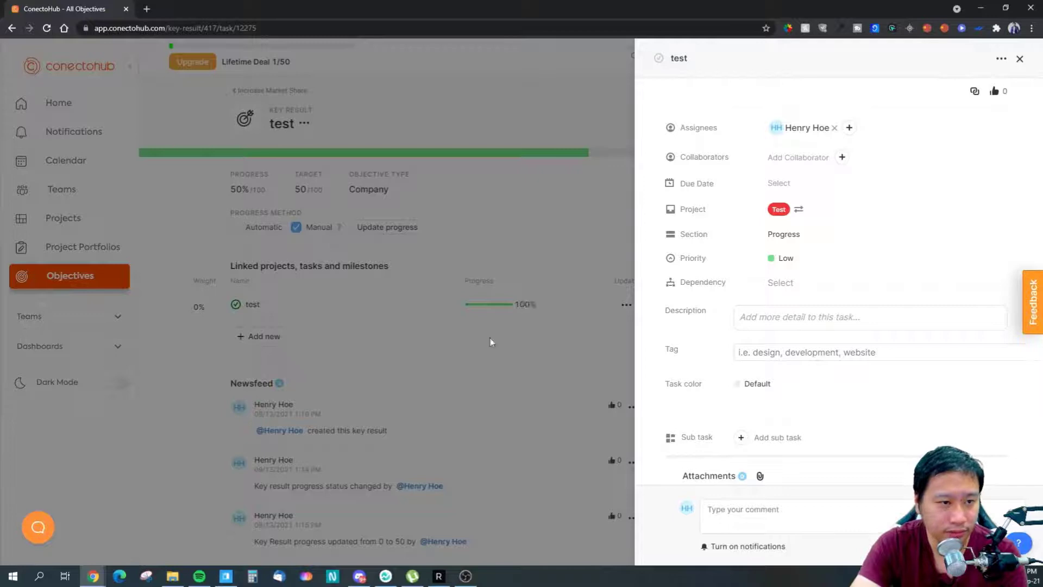
click(1019, 59)
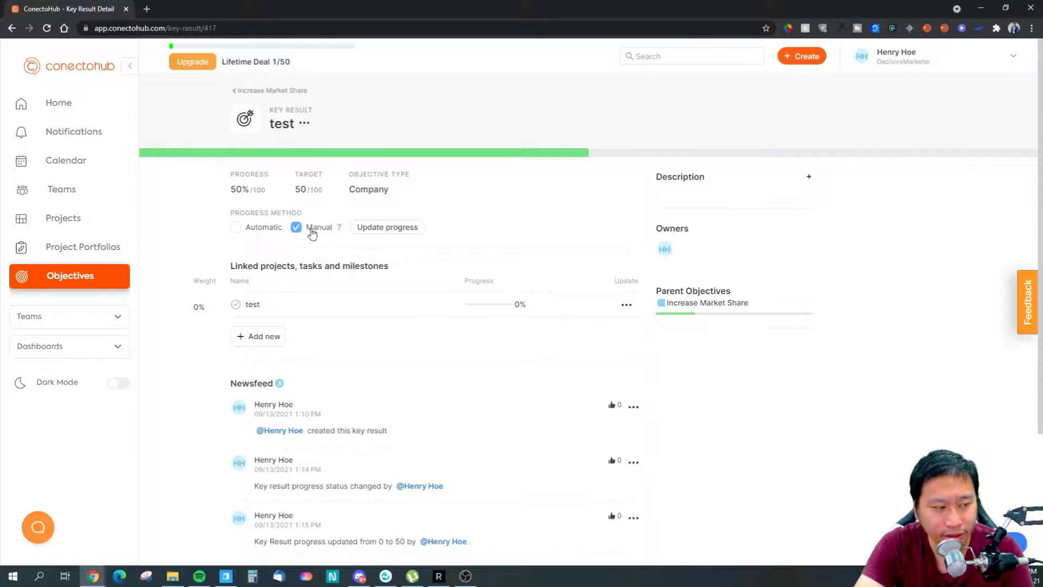
click(235, 228)
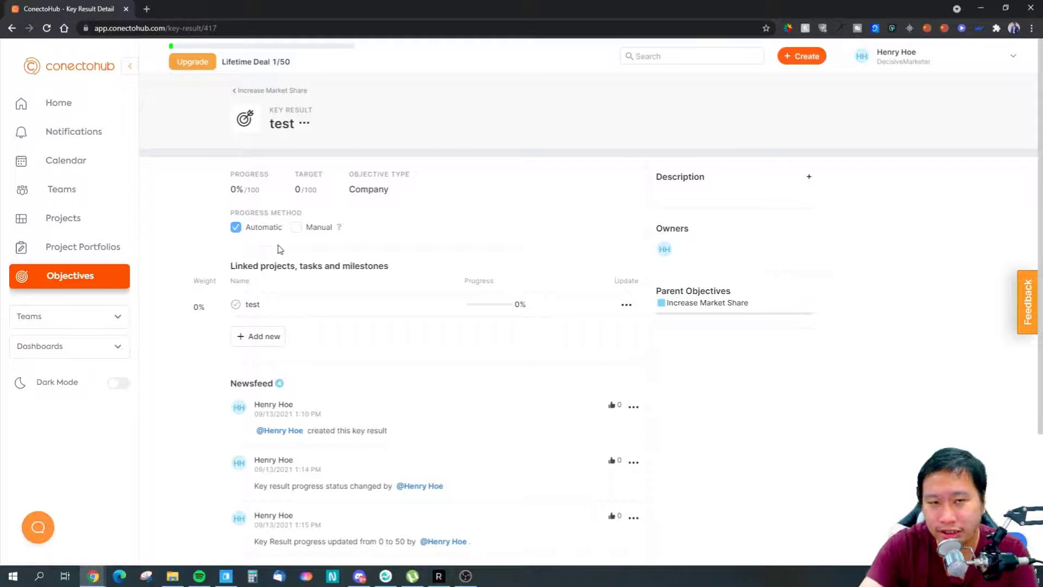
click(300, 228)
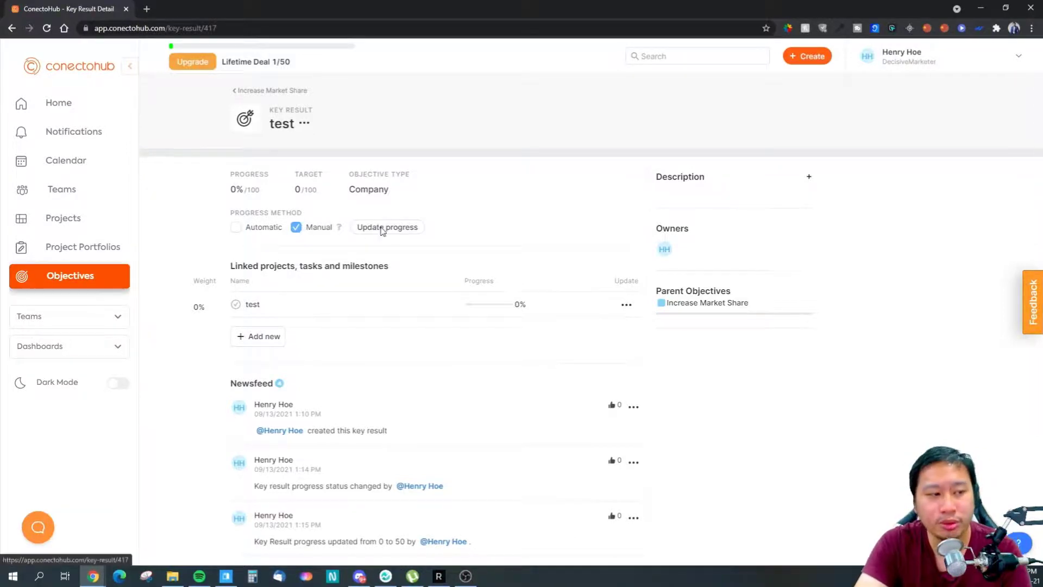
click(386, 227)
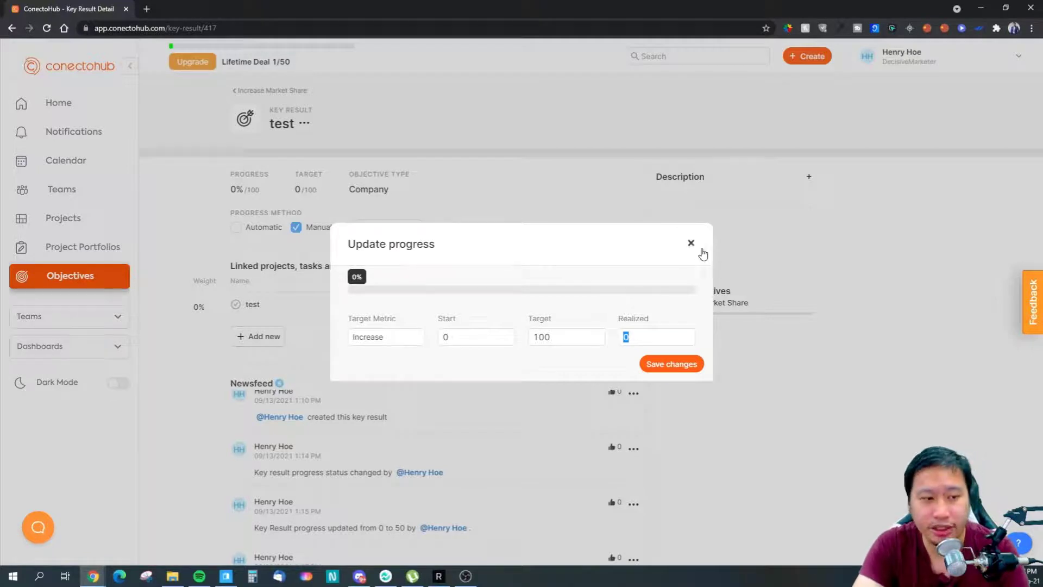
click(691, 244)
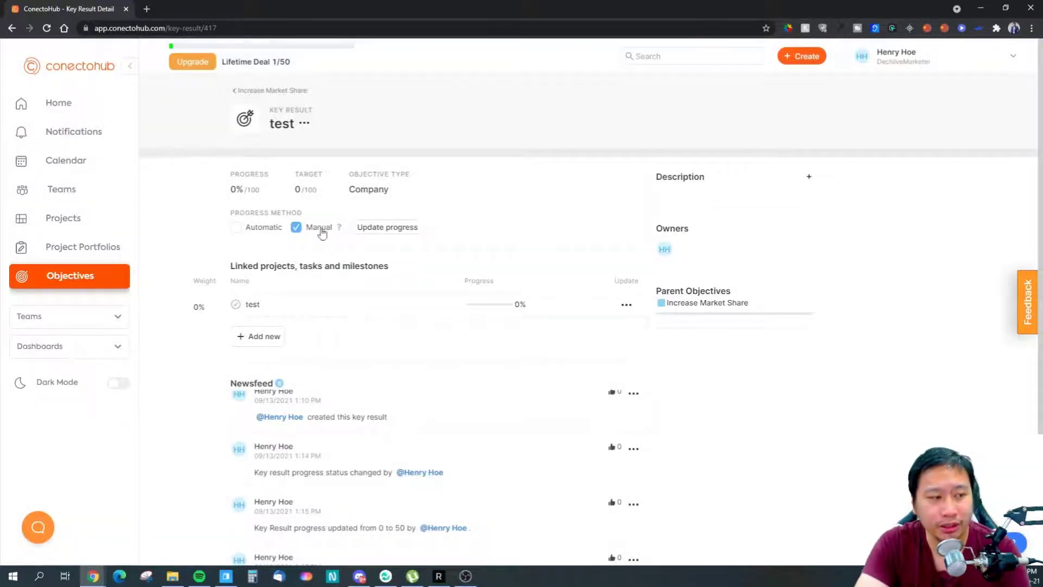
click(244, 229)
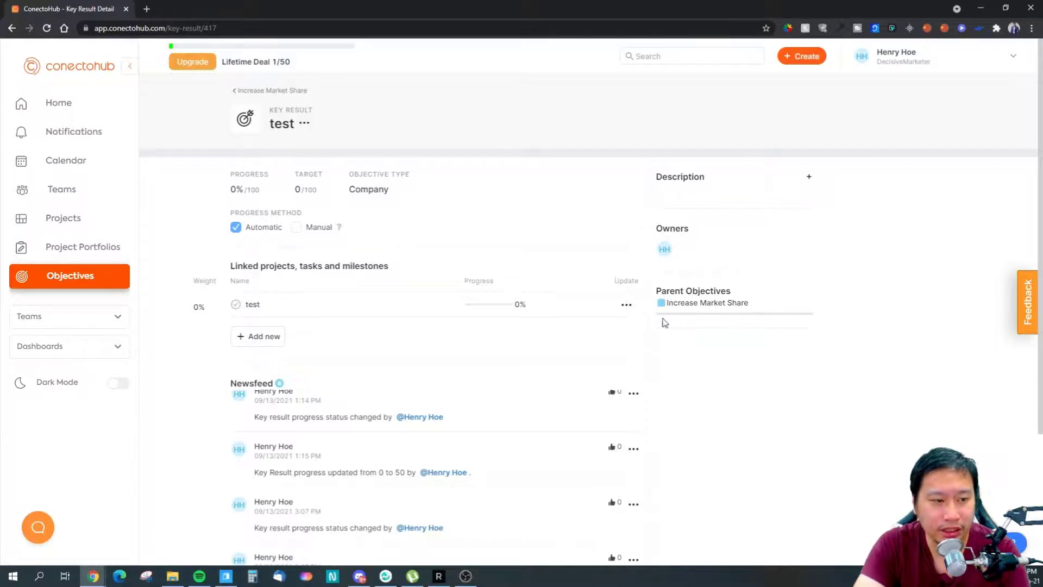
scroll(682, 246, down, 2)
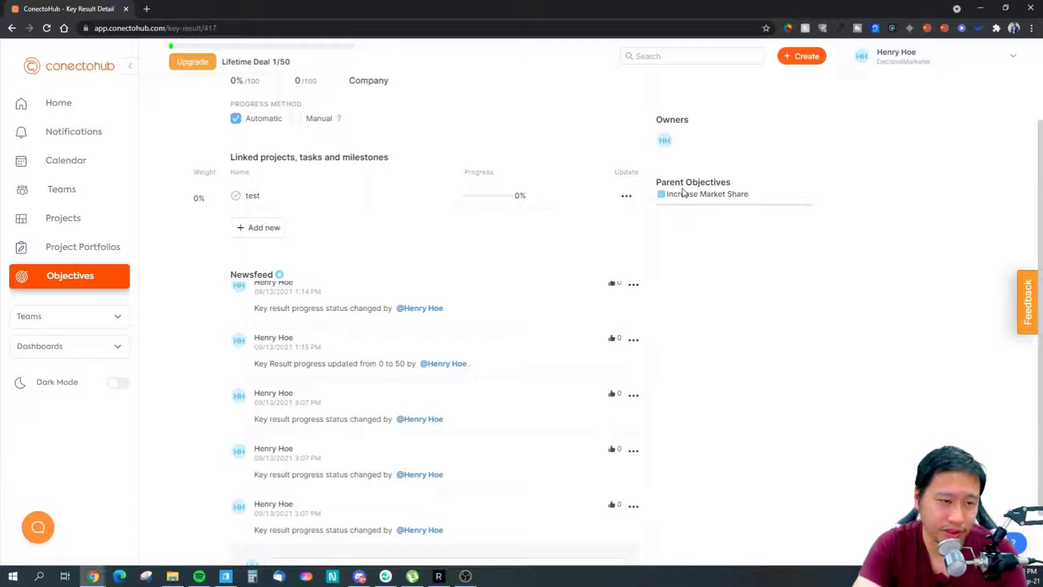
scroll(684, 193, down, 1)
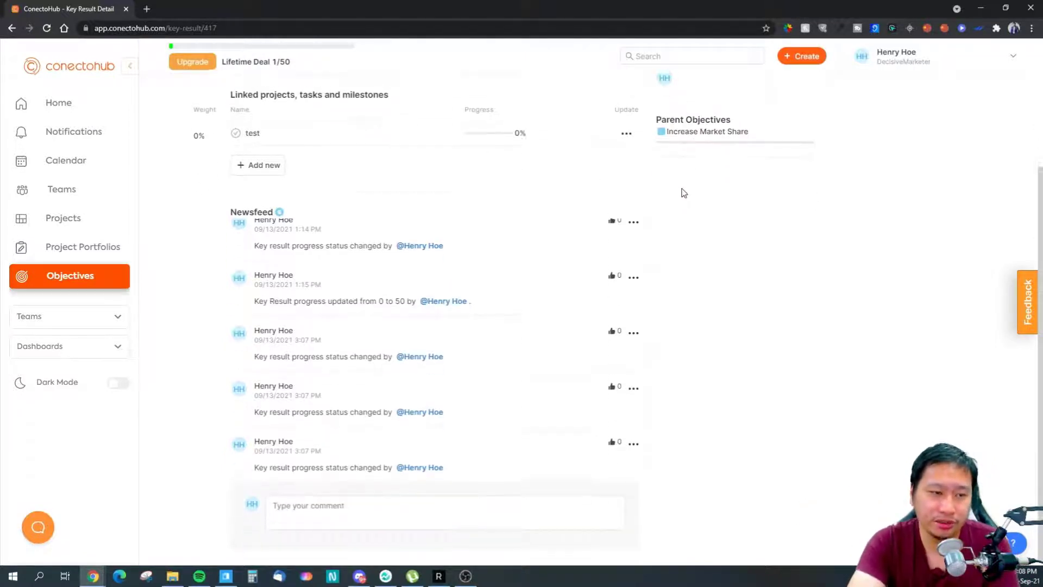
scroll(681, 193, up, 3)
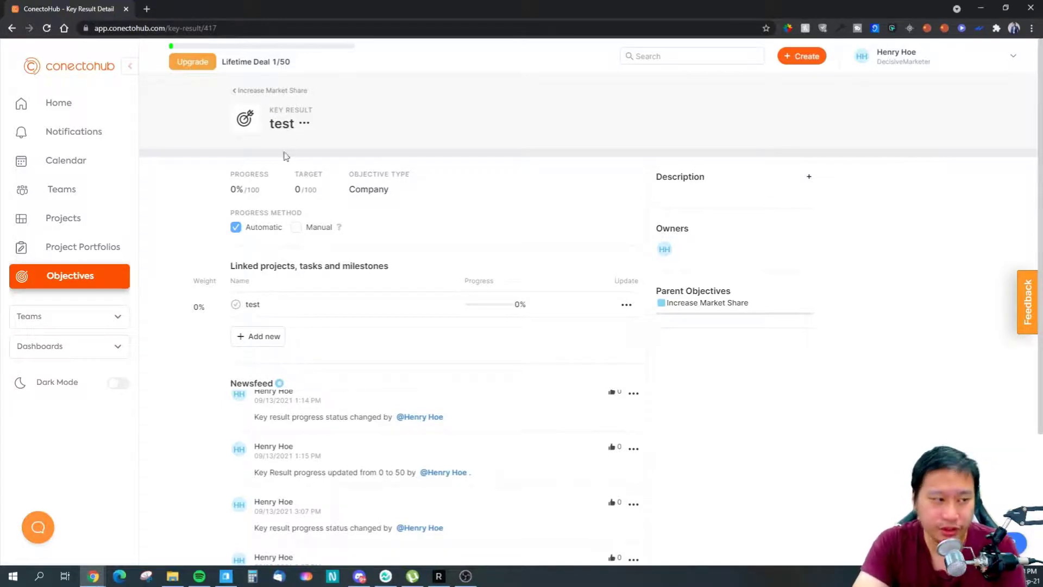
scroll(294, 341, down, 3)
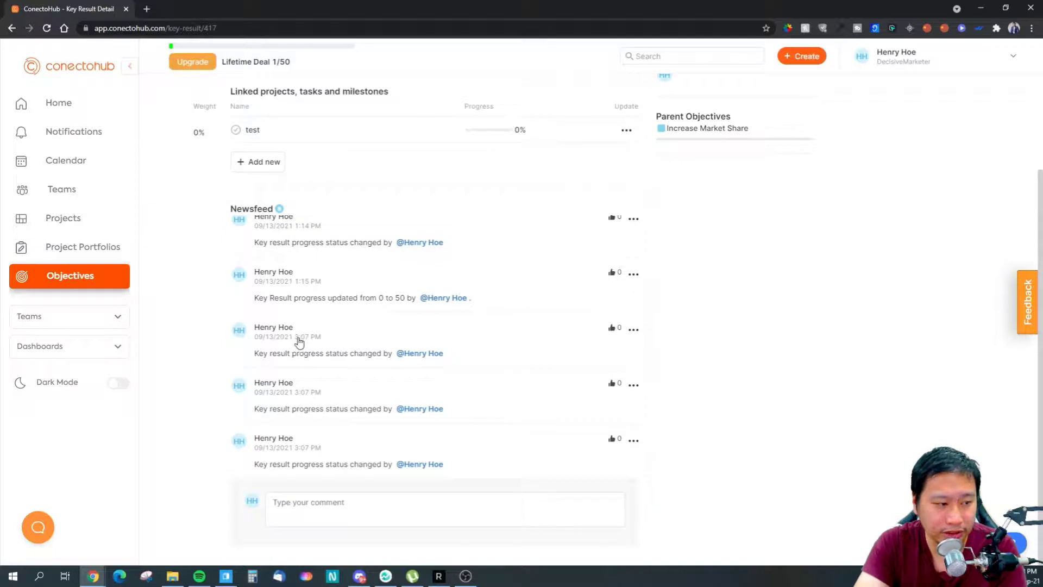
scroll(380, 397, up, 3)
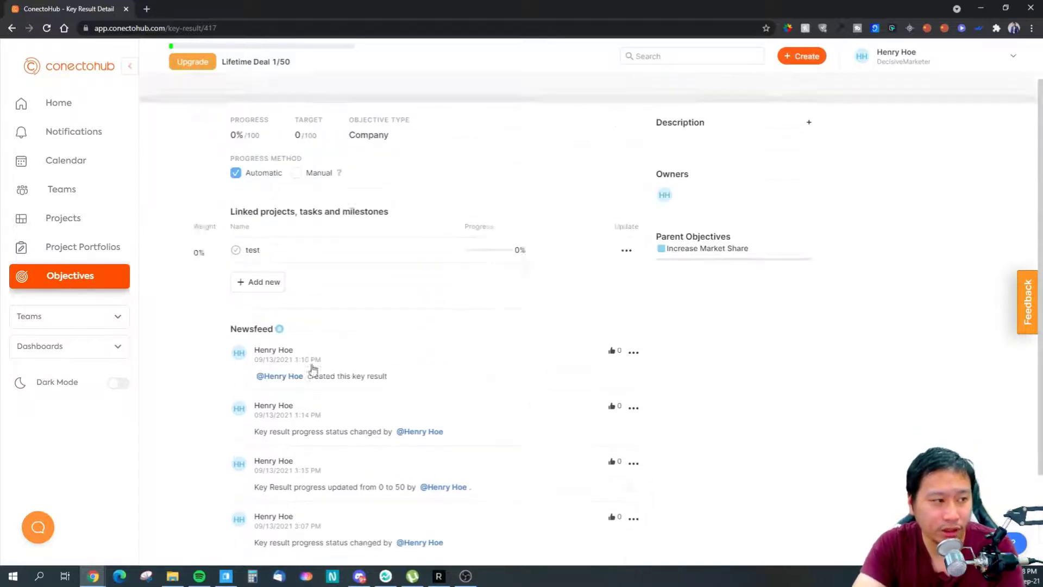
- Filter to My Objectives and open the empty My feedbacks list
click(64, 278)
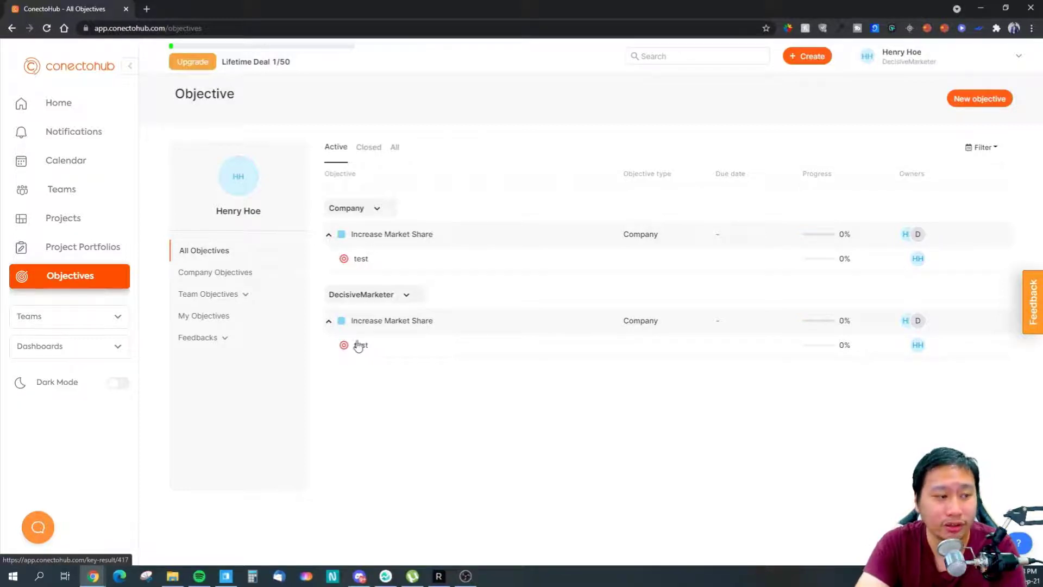
click(220, 317)
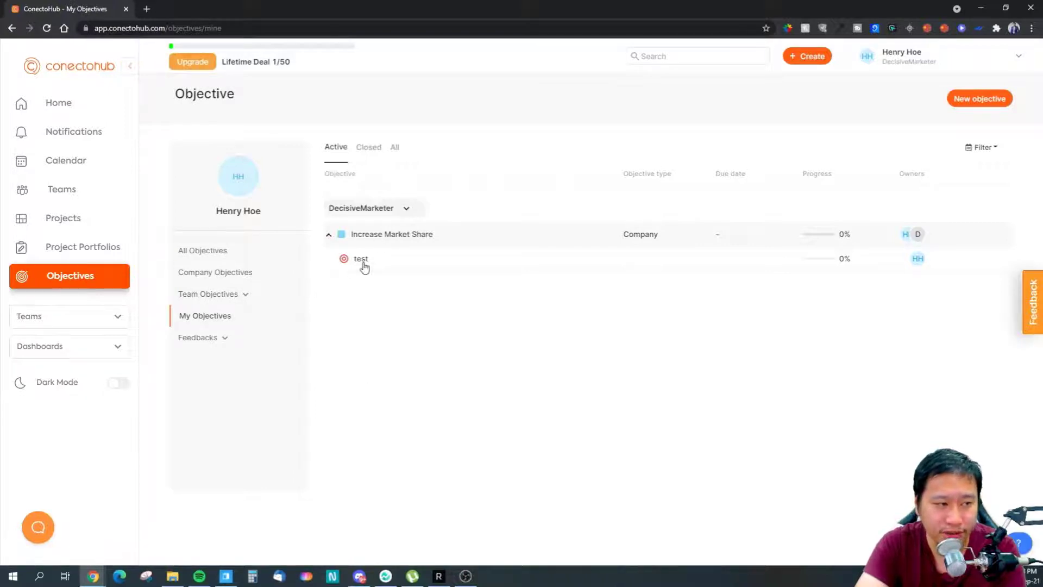
click(201, 340)
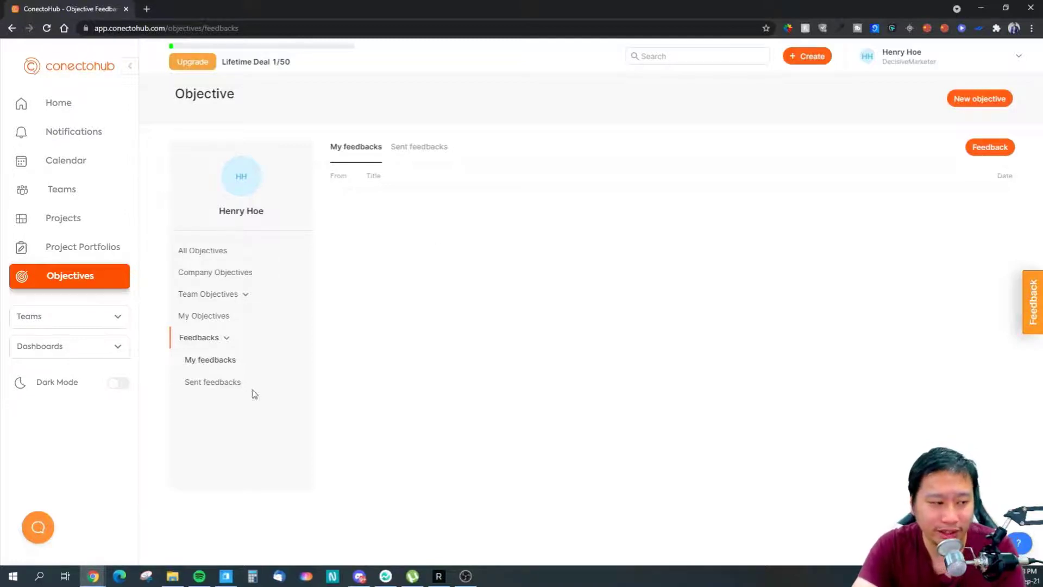
click(972, 149)
click(952, 171)
click(477, 208)
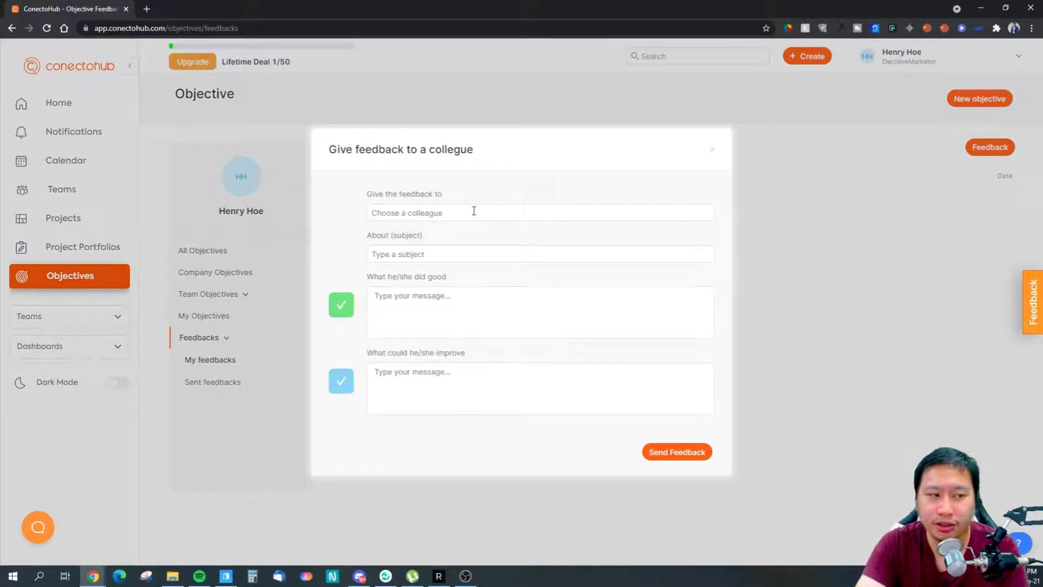
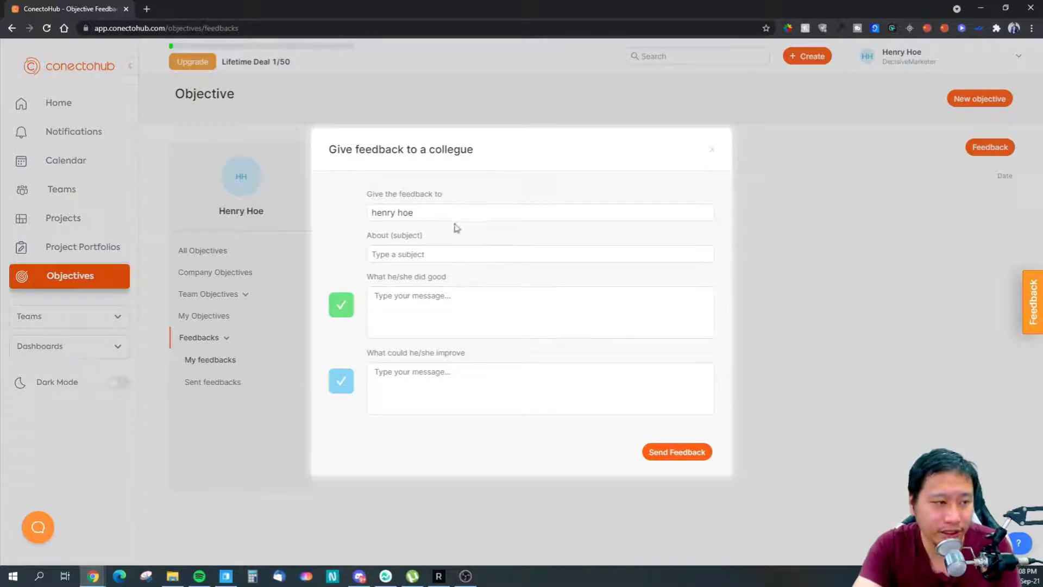
click(417, 254)
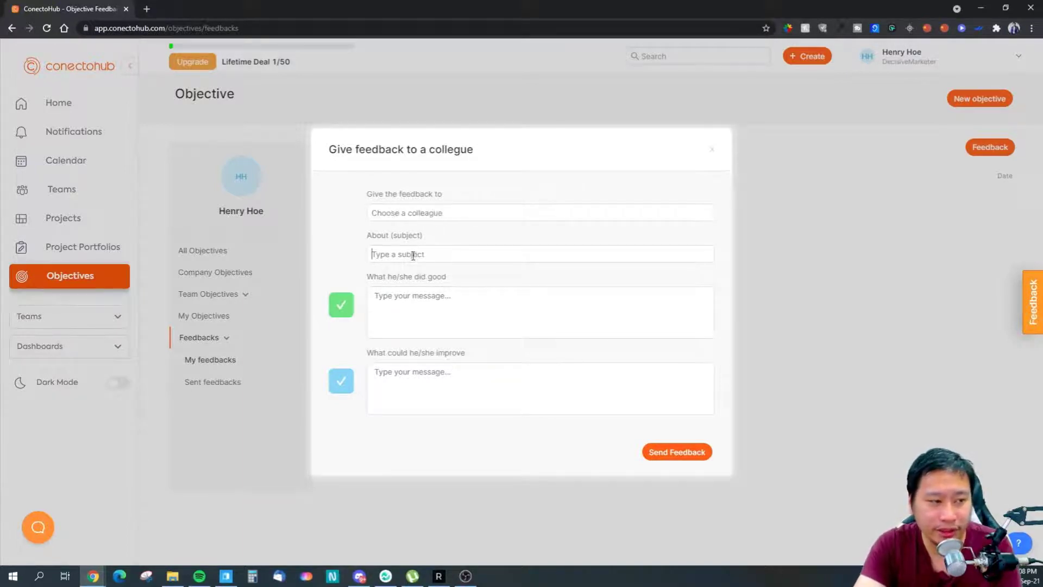
text(Wja)
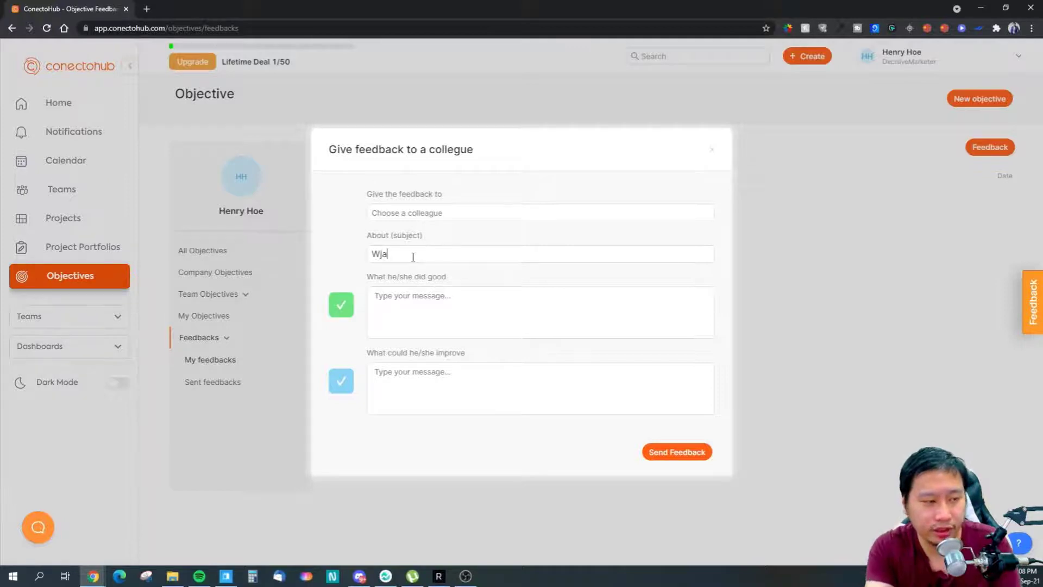
text(t do you thin)
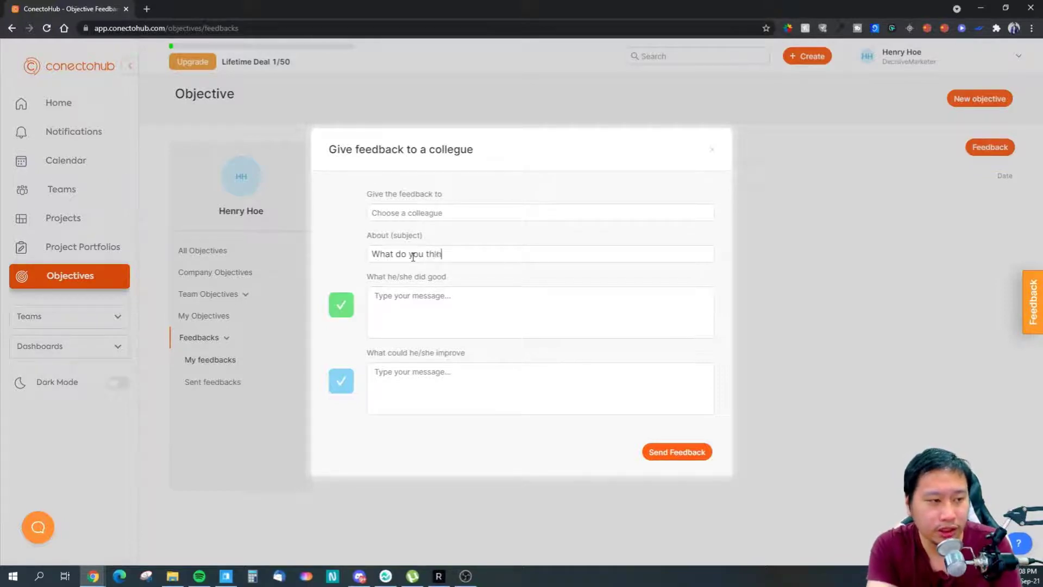
text(mance so far)
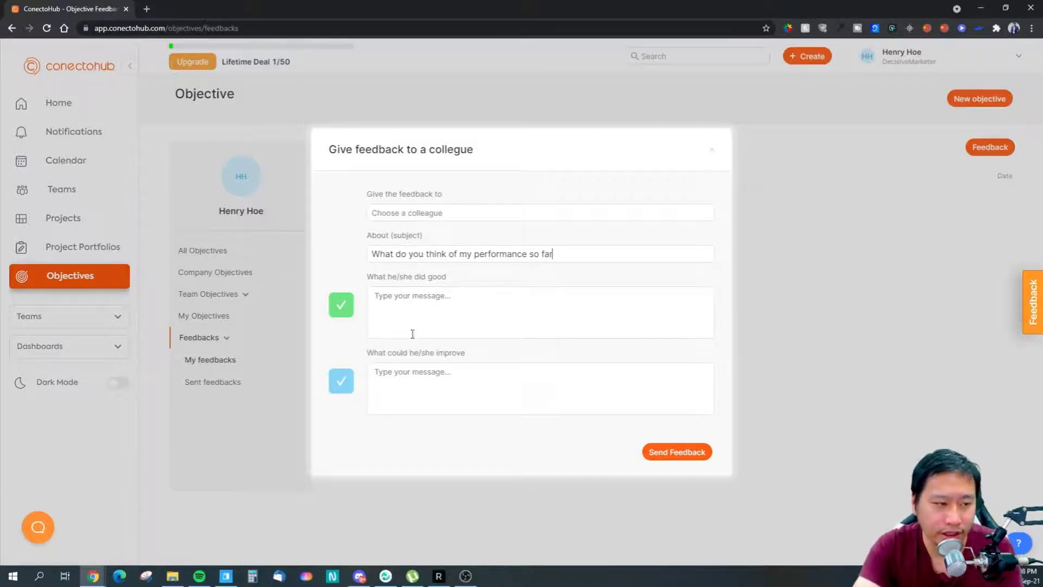
click(437, 320)
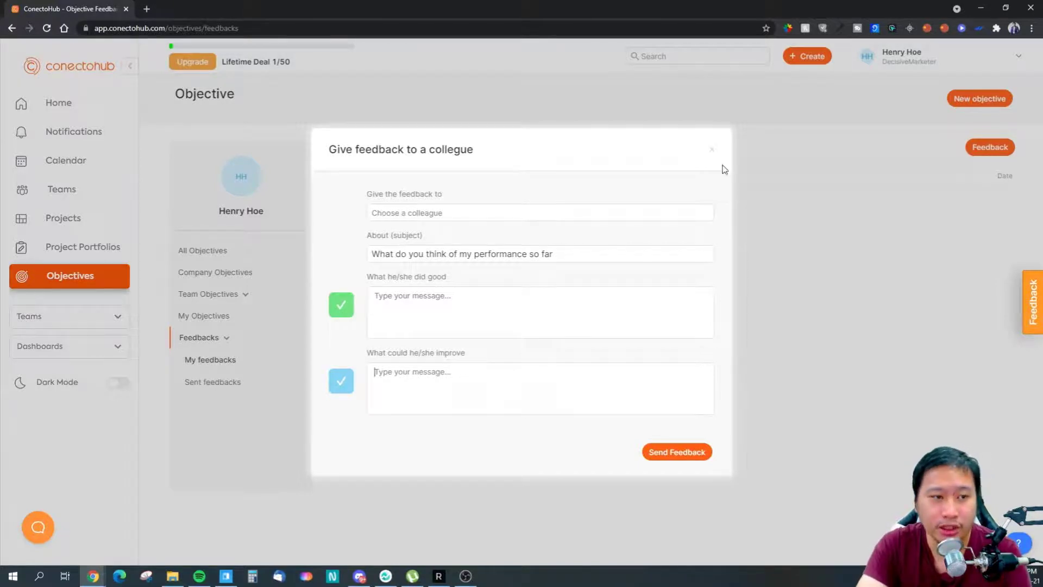
click(711, 151)
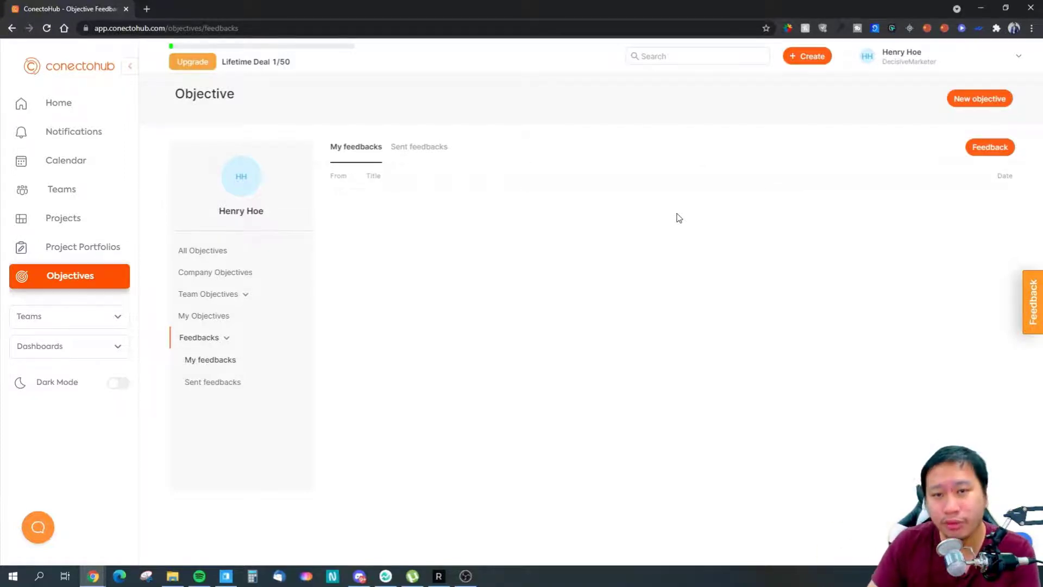
click(989, 147)
click(942, 187)
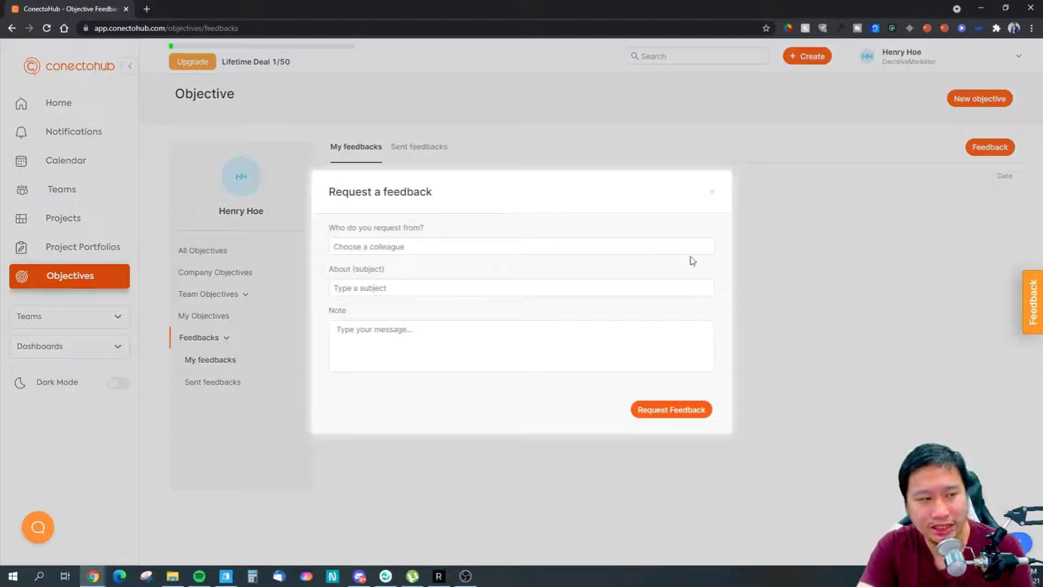
click(429, 293)
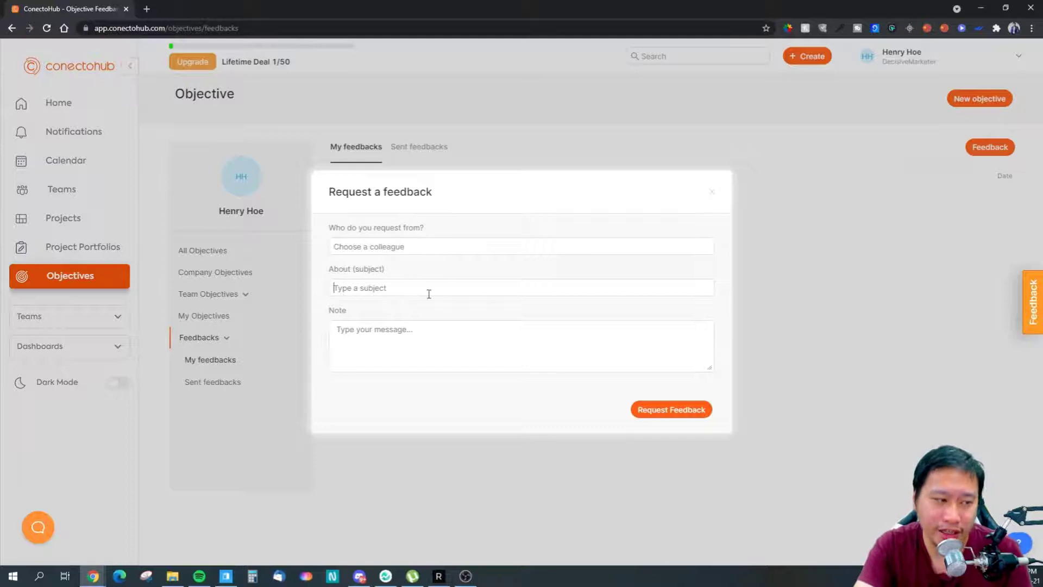
click(712, 192)
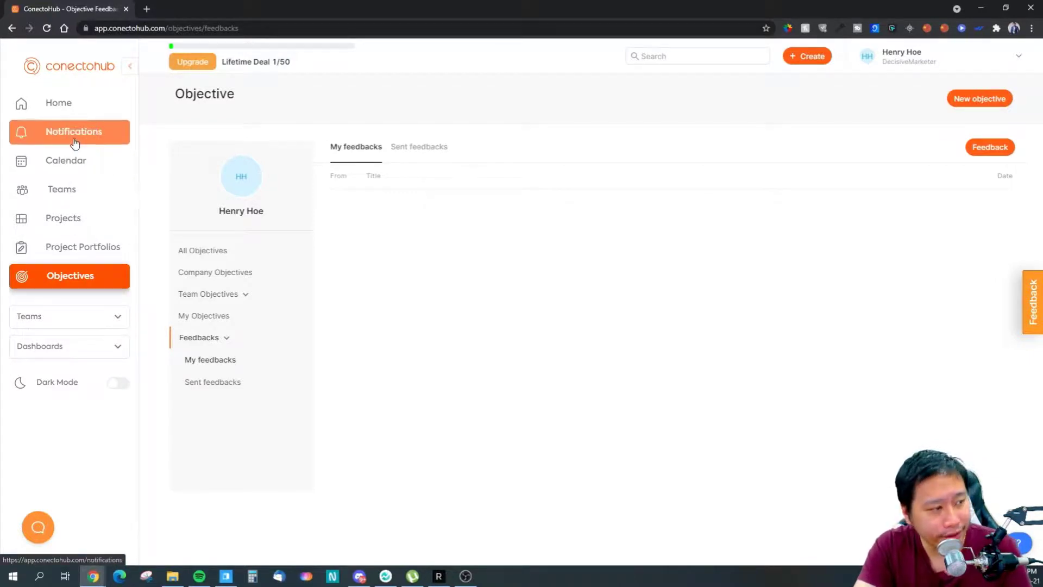
- Visit the Calendar, dismiss its connection dialog, and show Project Portfolios listing 'test'
click(76, 158)
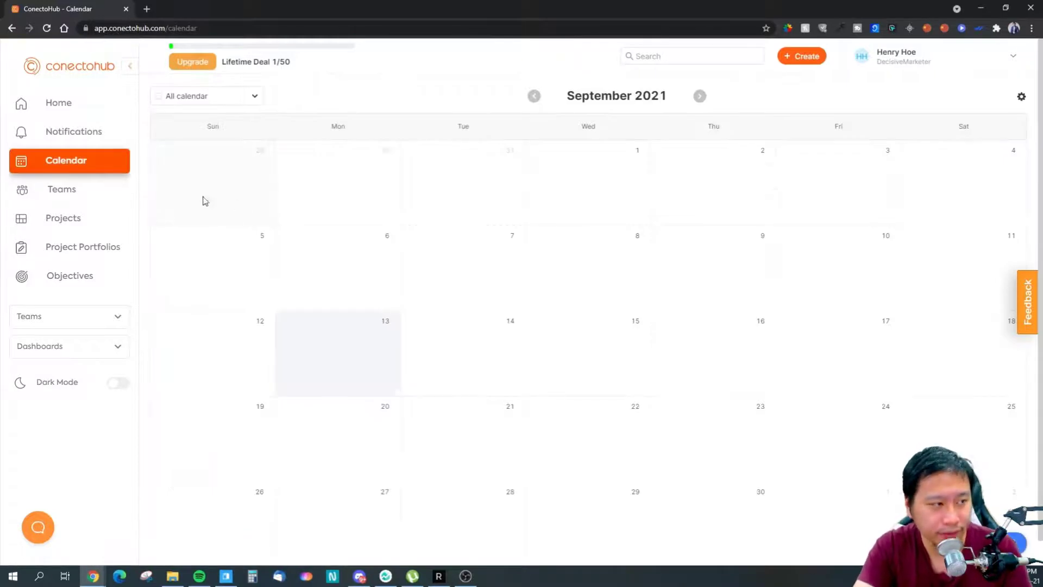
click(899, 59)
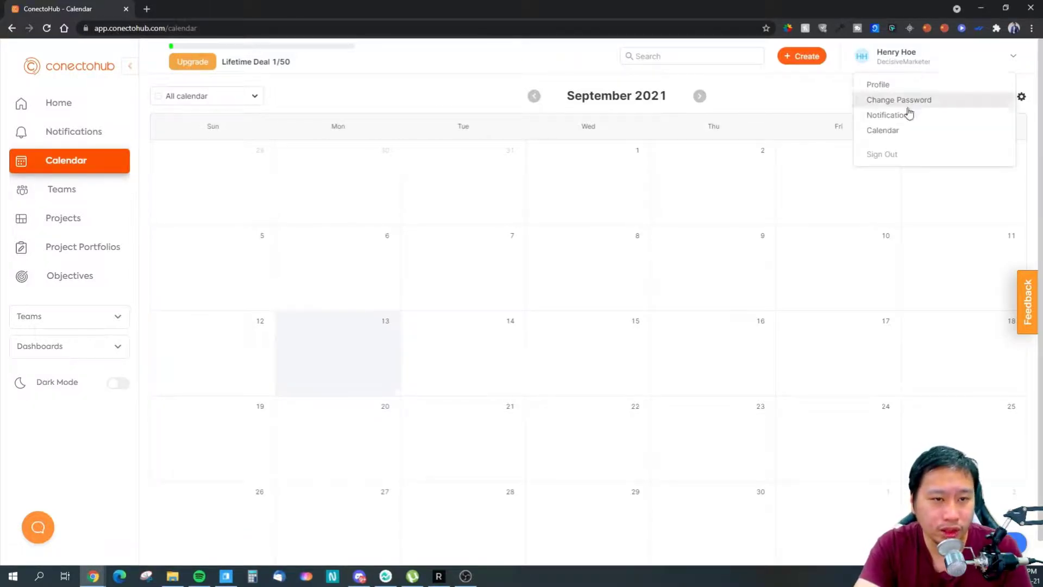
click(878, 133)
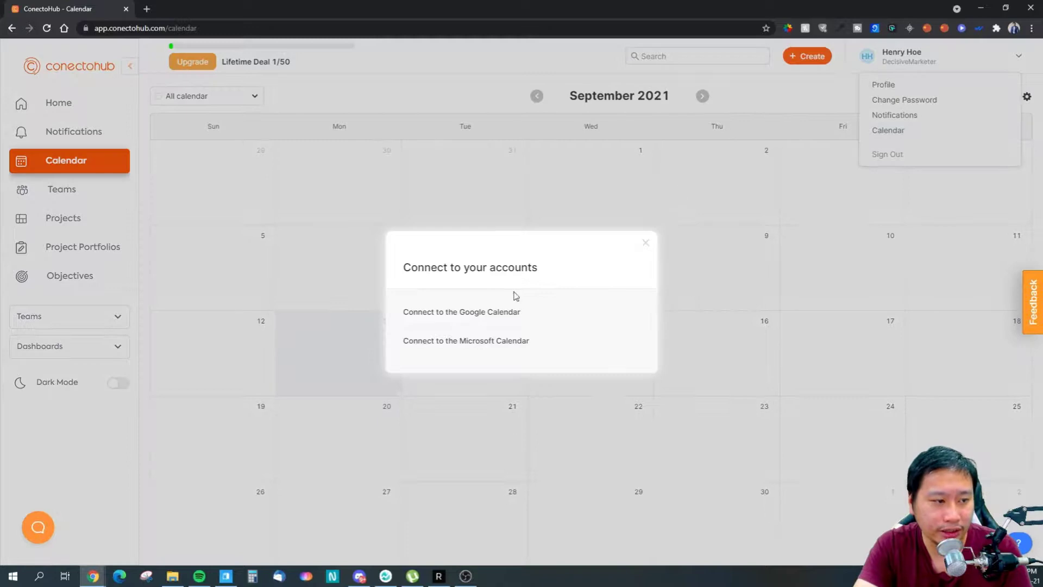
click(645, 242)
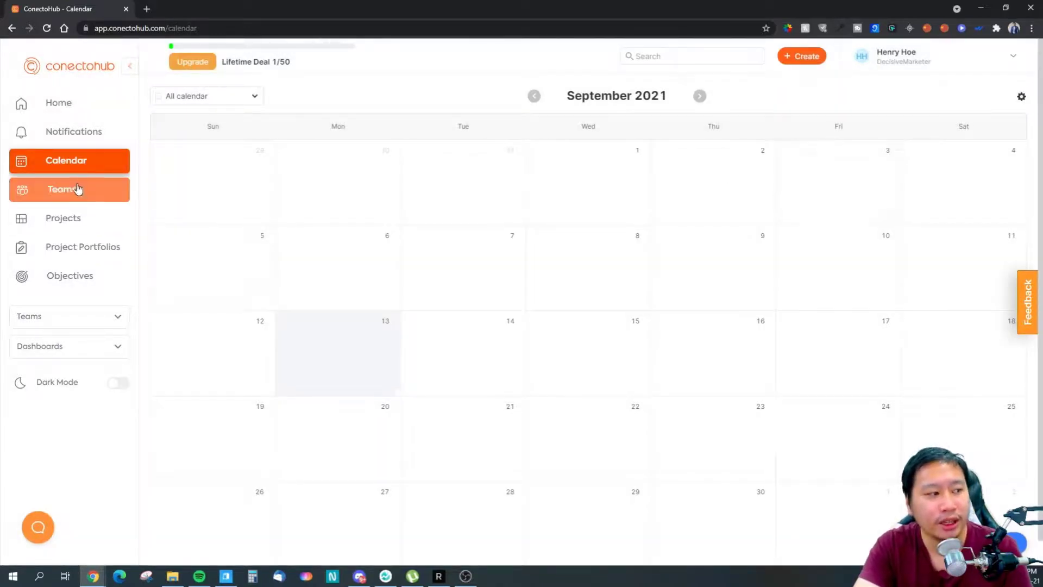
click(74, 255)
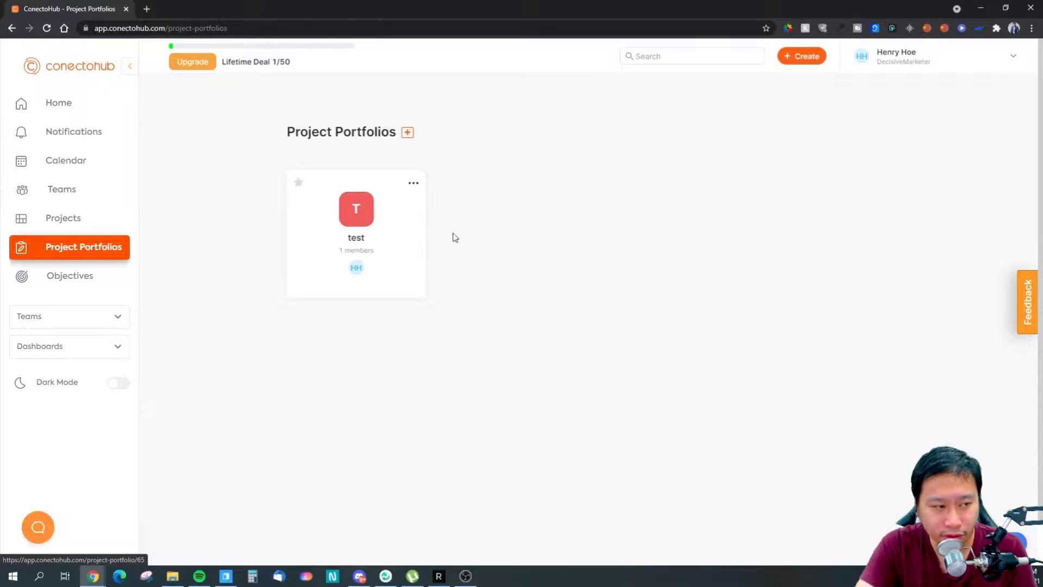
- Open portfolio 'test', view its Roadmap, then return to its project list showing Test
click(358, 244)
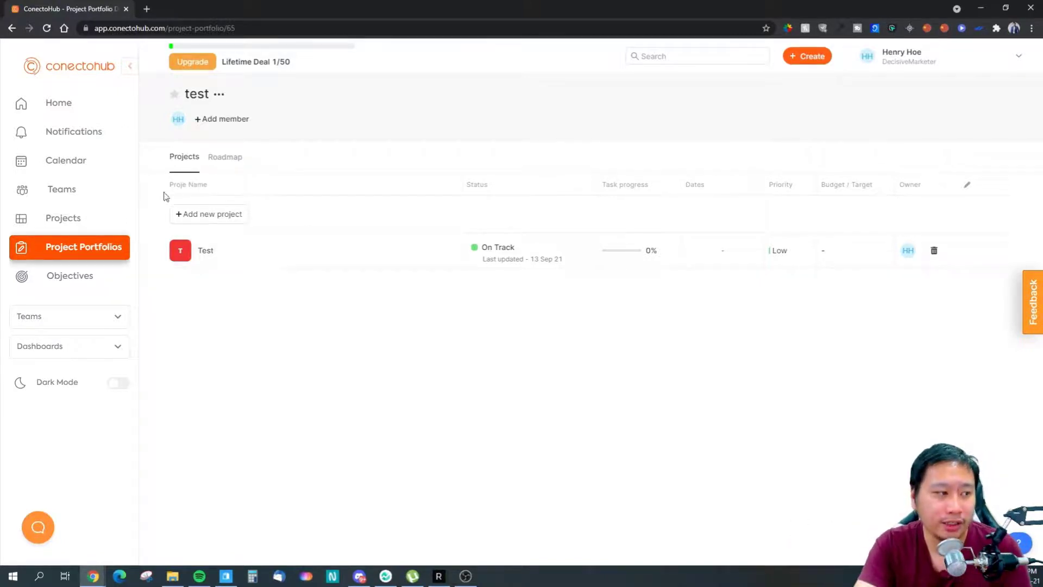
click(225, 159)
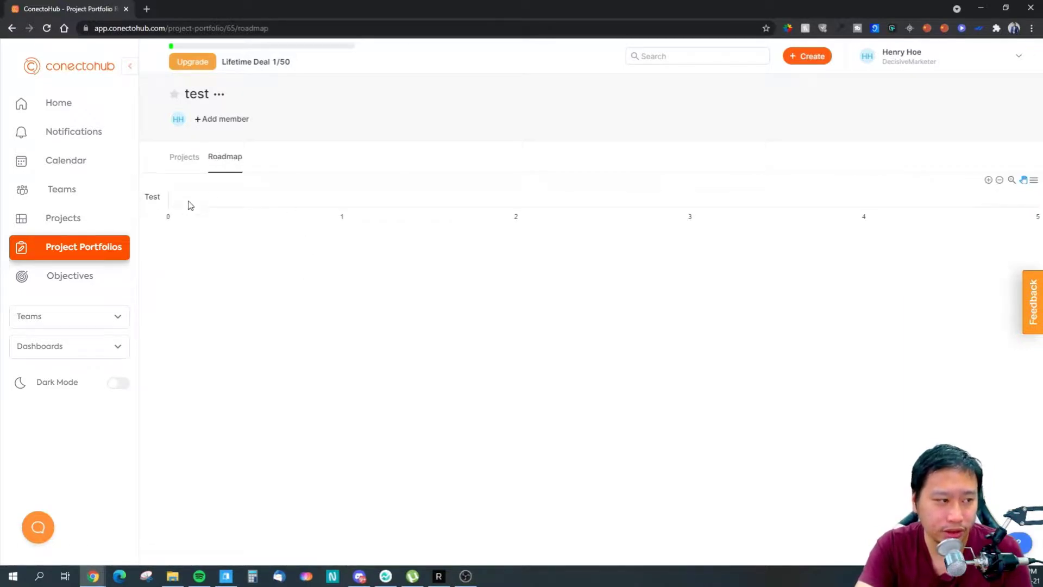
click(183, 159)
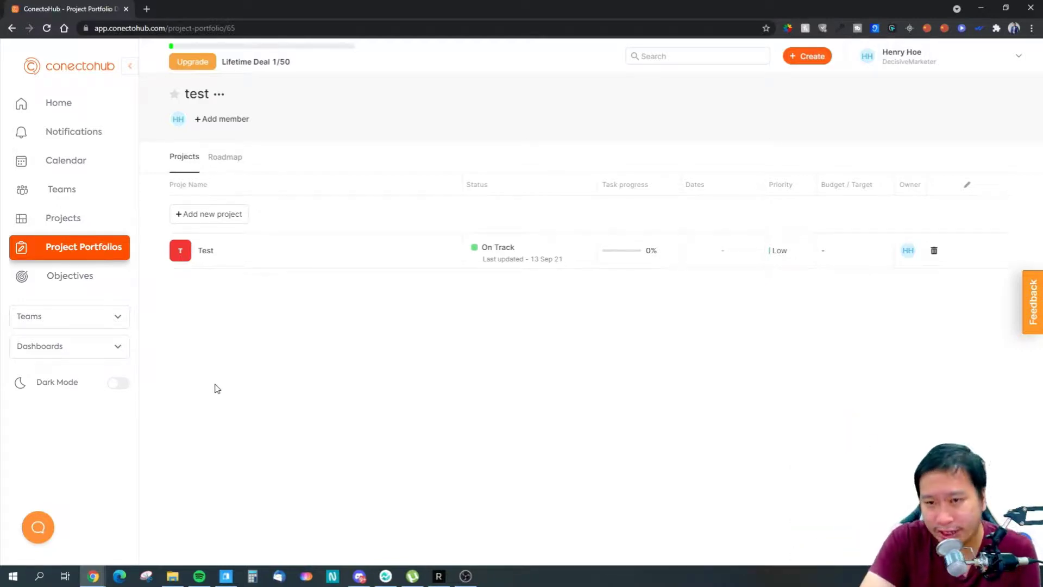
- Open project Test and compare its Kanban and Gantt views, ending on Kanban
click(71, 223)
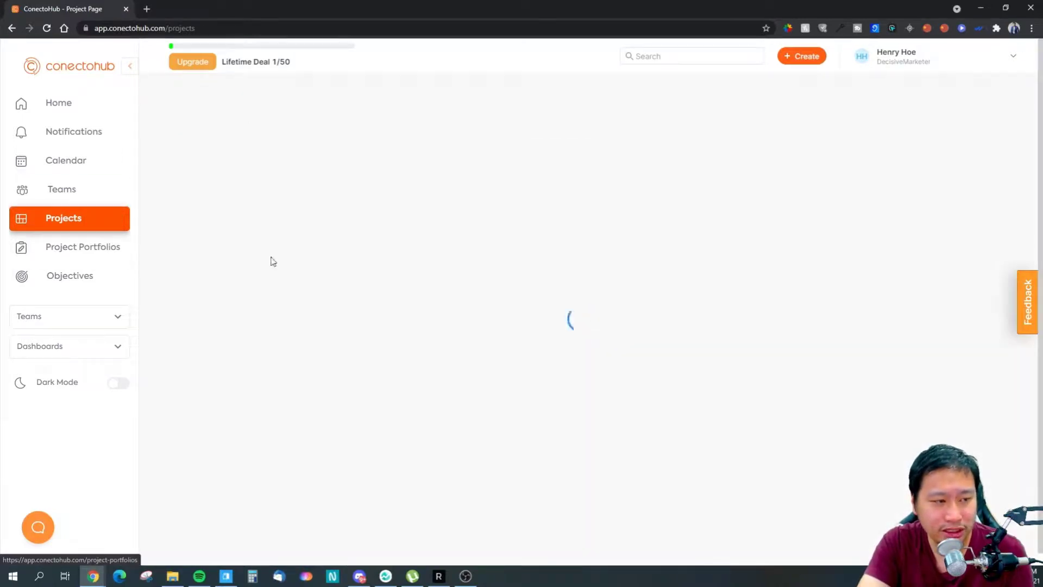
click(374, 222)
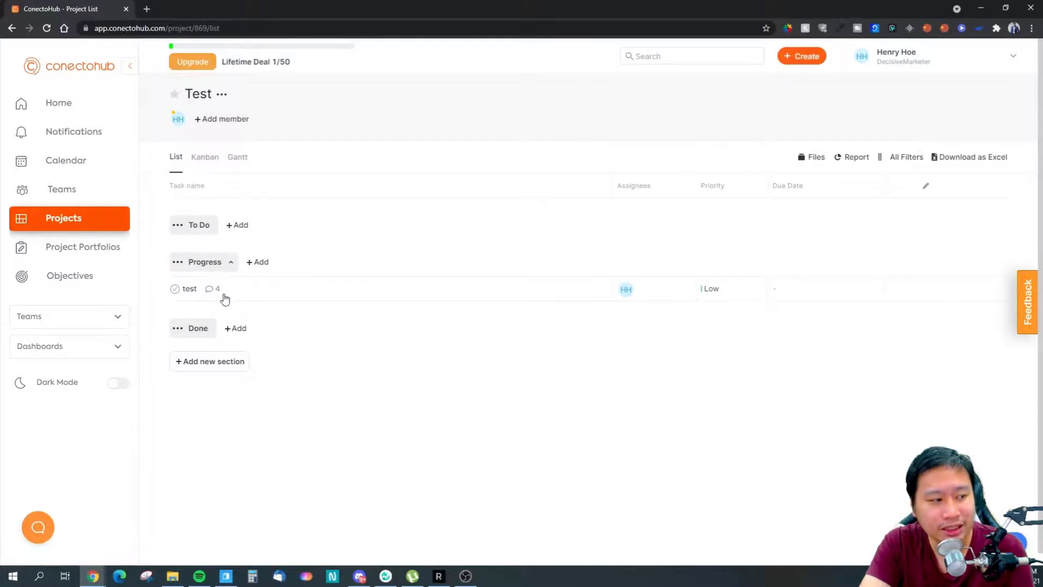
click(207, 157)
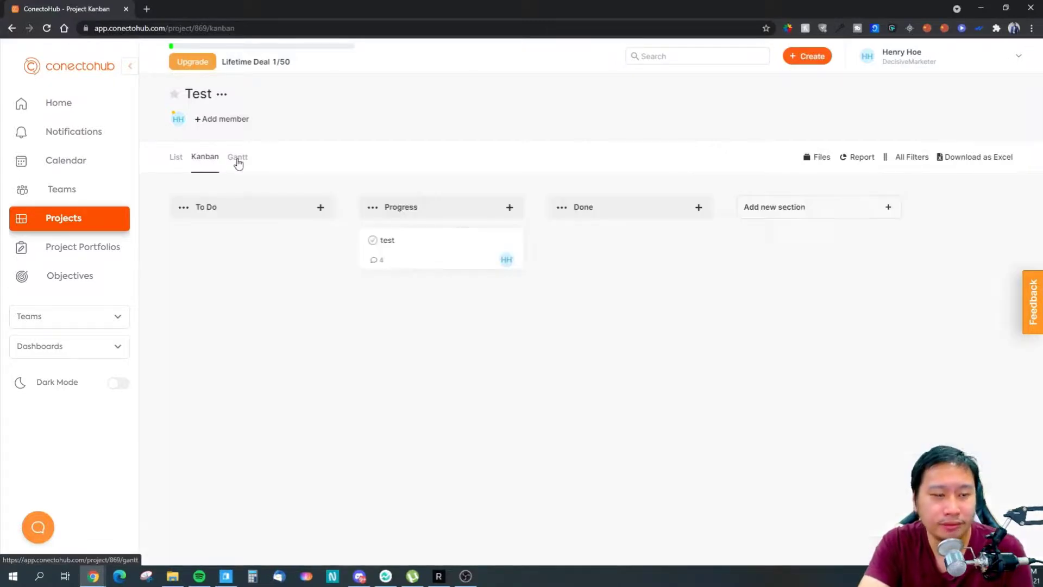
click(238, 163)
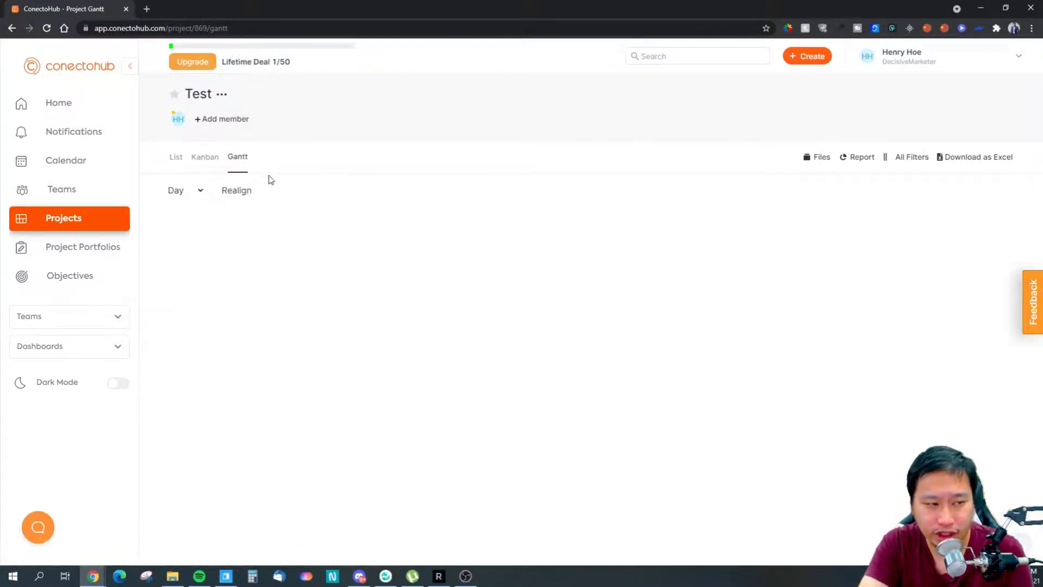
click(202, 156)
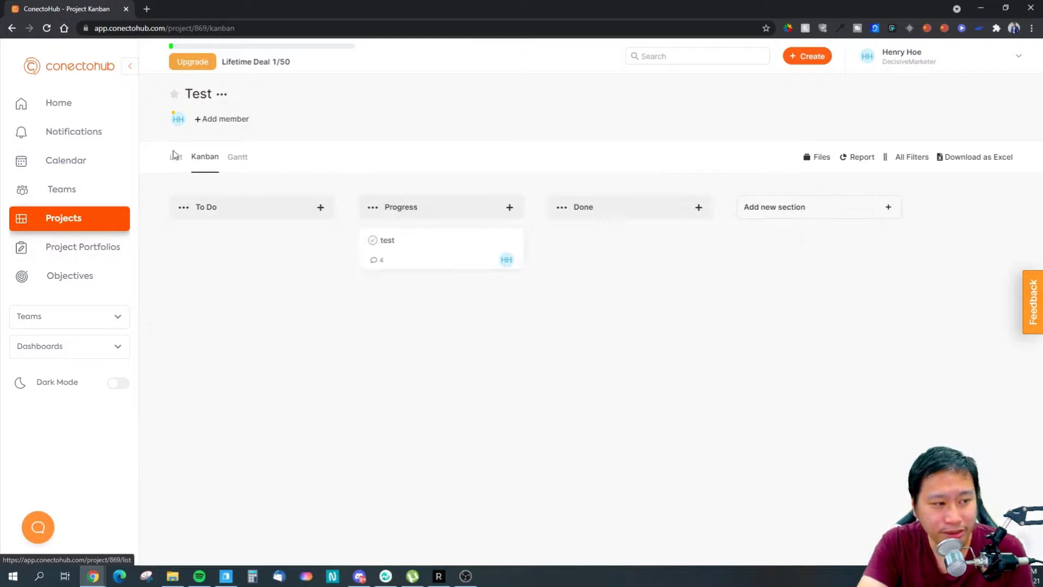
- Move the 'test' card into Done and back on the Kanban board, dismissing the notice
mouse_move(455, 256)
mouse_down()
mouse_move(619, 243)
mouse_move(416, 286)
mouse_move(269, 253)
mouse_move(437, 255)
mouse_up()
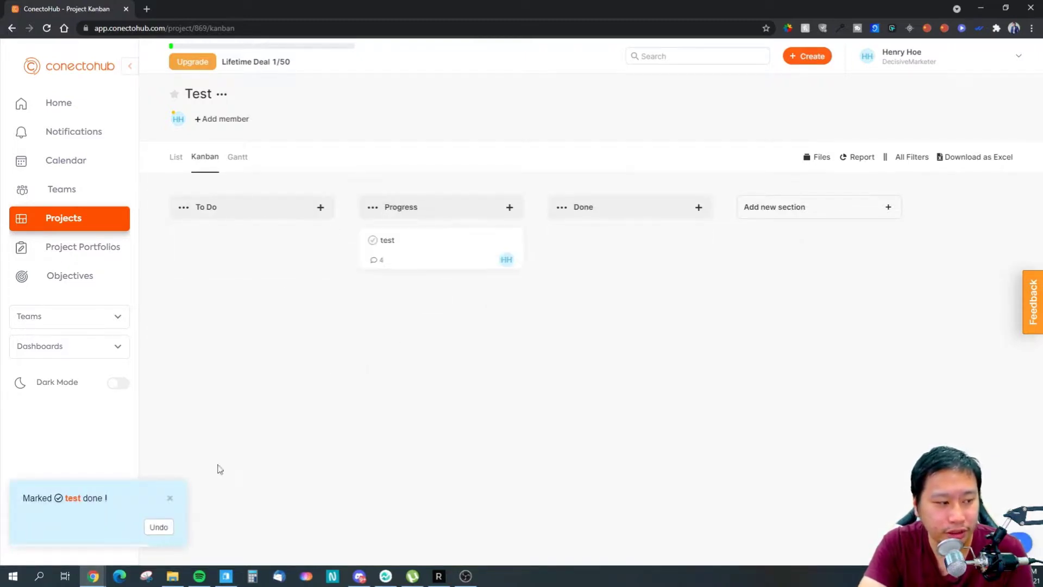
click(170, 498)
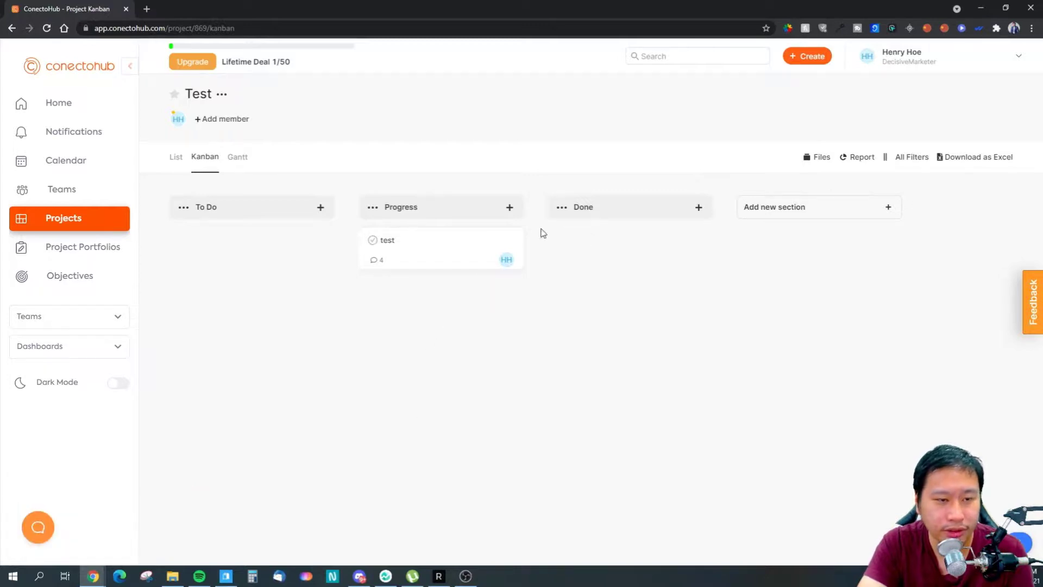
drag(731, 329, 365, 206)
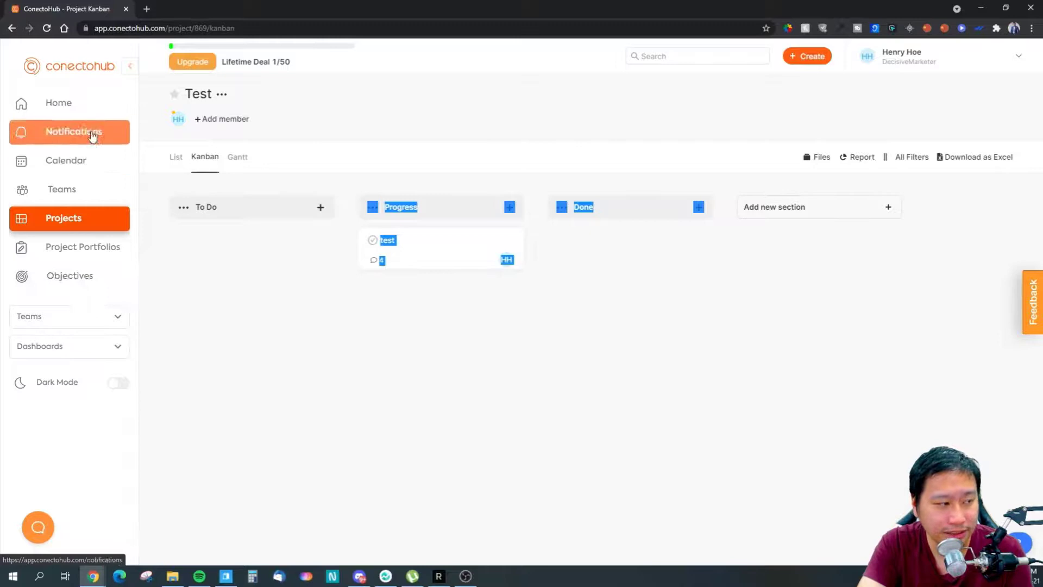
click(63, 347)
- Open the test dashboard and list its widget options: Teams' Performance Report and Workload Bar Chart
click(23, 372)
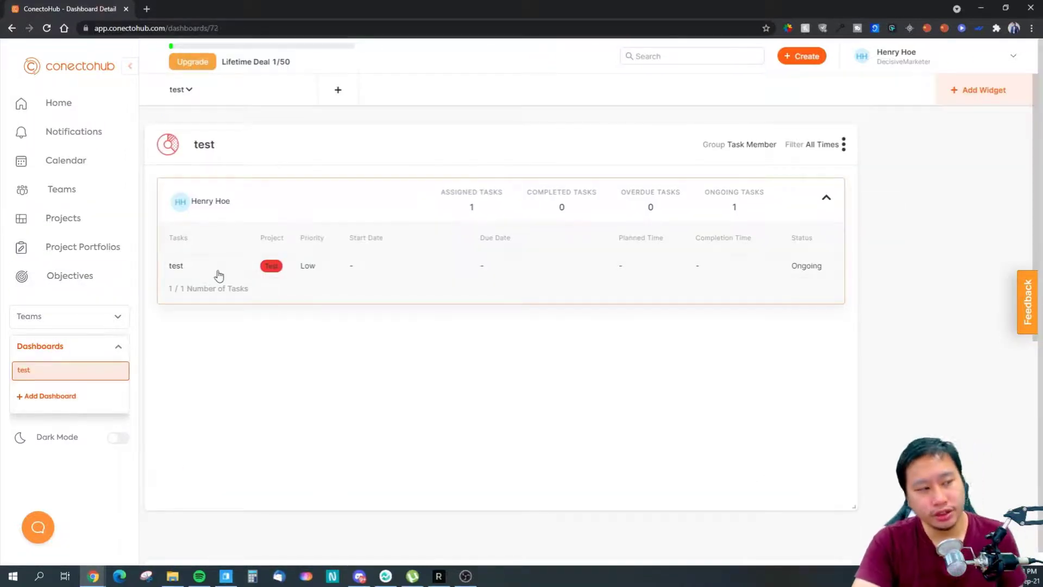
scroll(727, 306, down, 5)
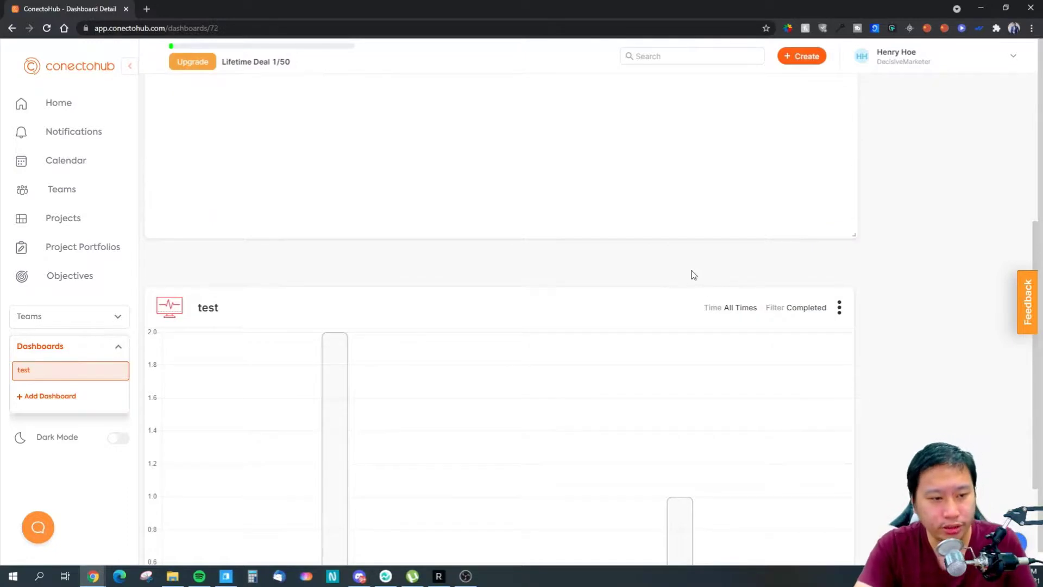
scroll(679, 280, up, 5)
scroll(676, 293, down, 6)
scroll(707, 293, up, 3)
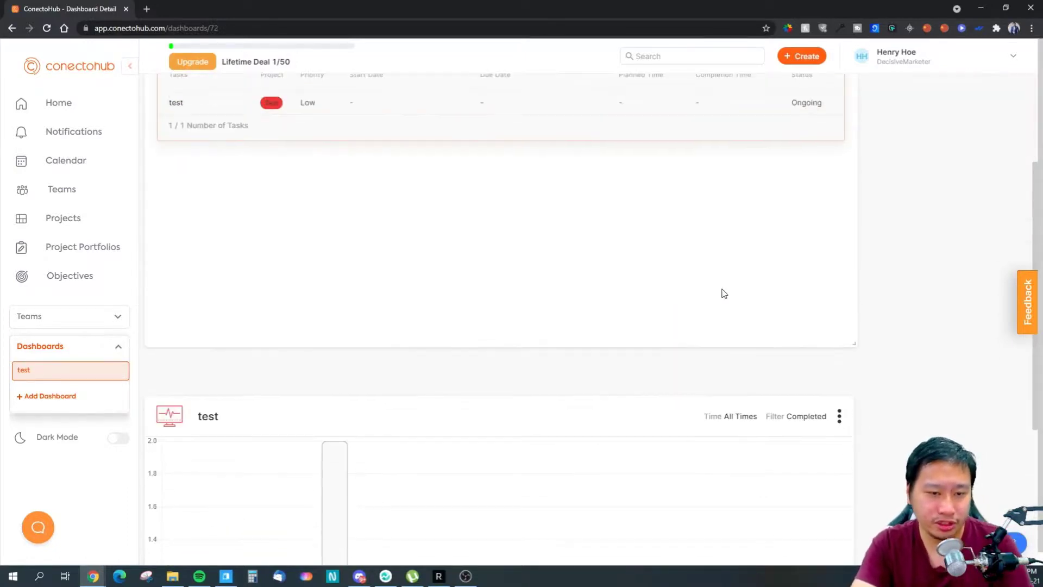
scroll(937, 335, down, 2)
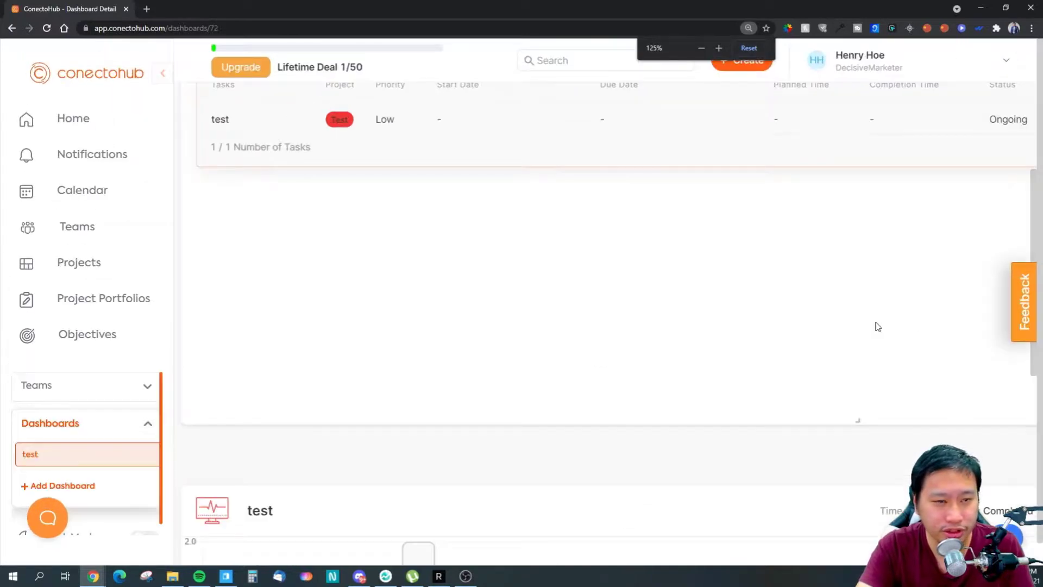
scroll(817, 296, down, 1)
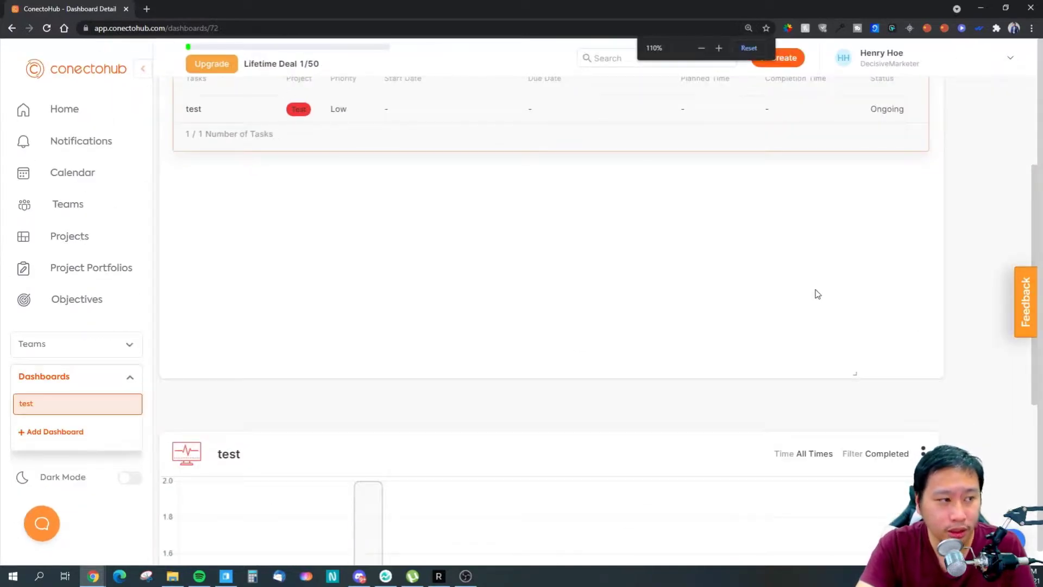
scroll(818, 294, down, 1)
scroll(924, 269, up, 3)
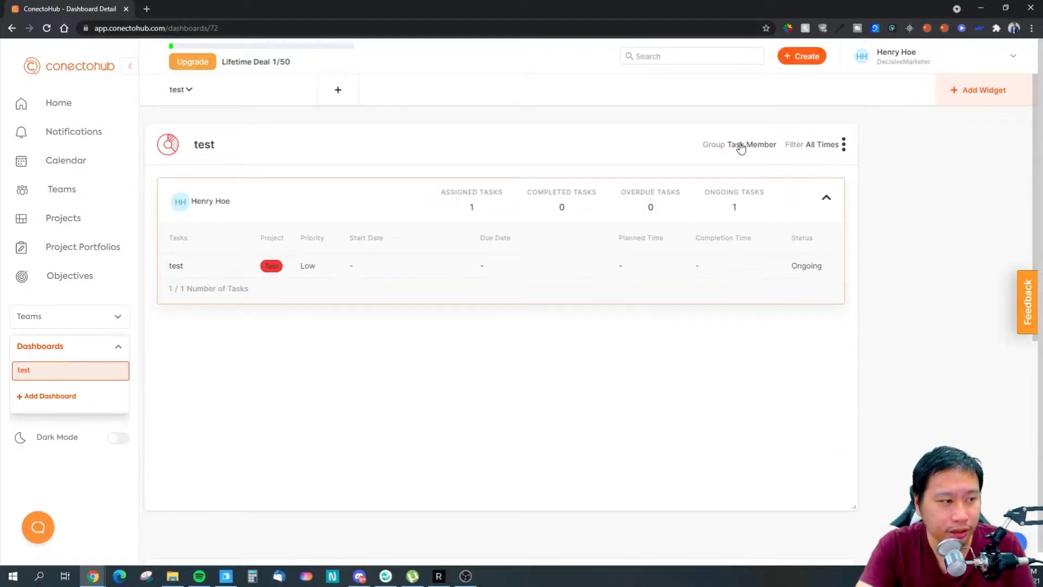
click(972, 104)
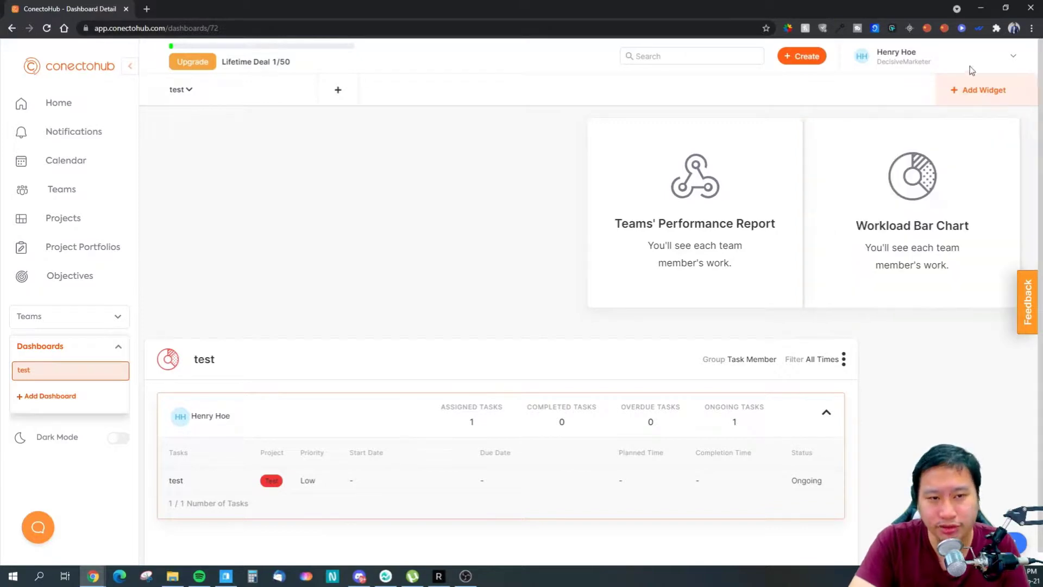
- Collapse the teams list and dismiss the widget choices without adding any widget
click(81, 323)
click(81, 324)
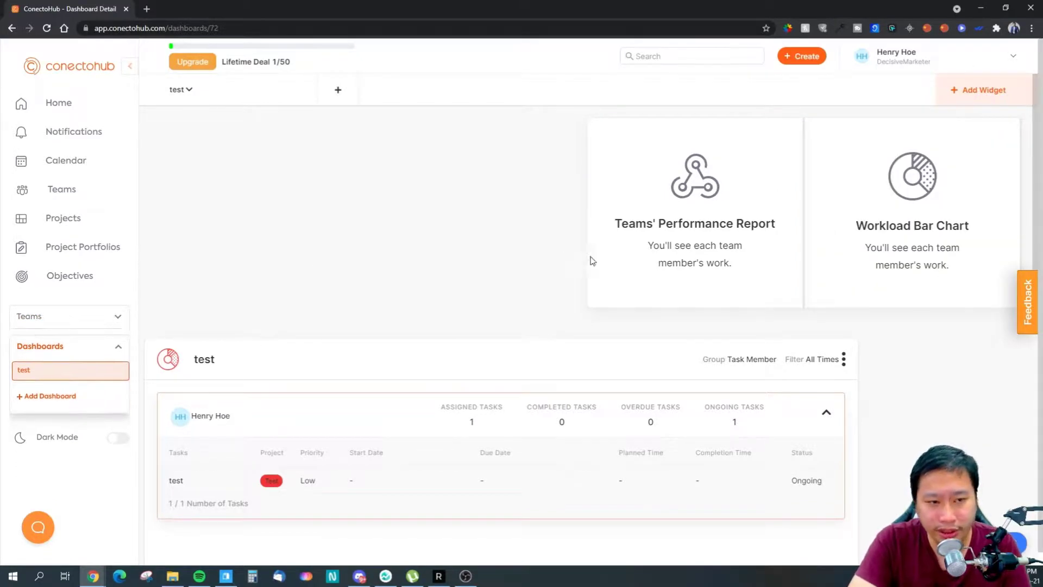
click(940, 90)
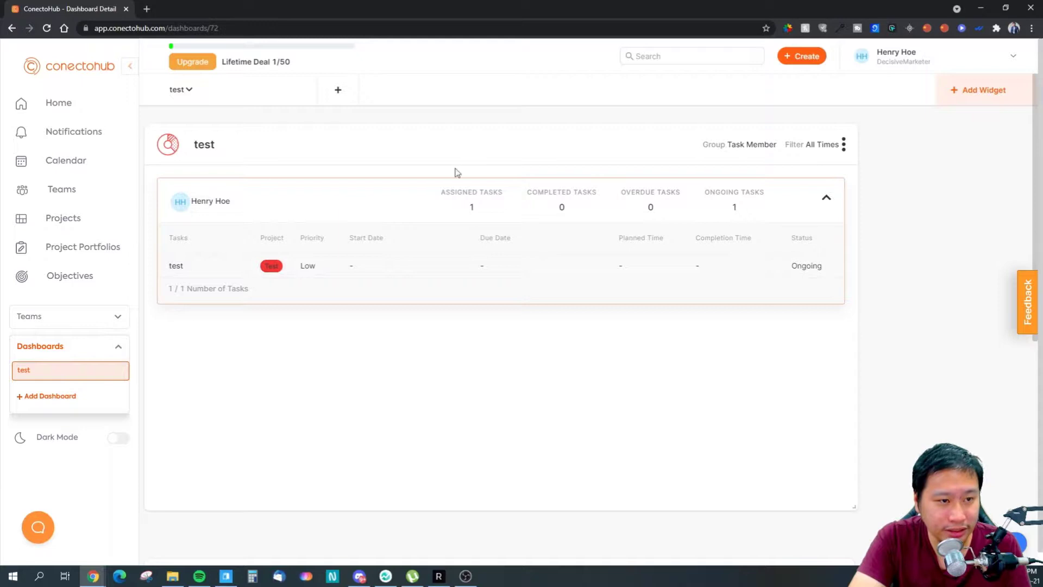
- Scroll to the member's task widget, then reopen and close the widget choices without adding one
scroll(625, 262, down, 5)
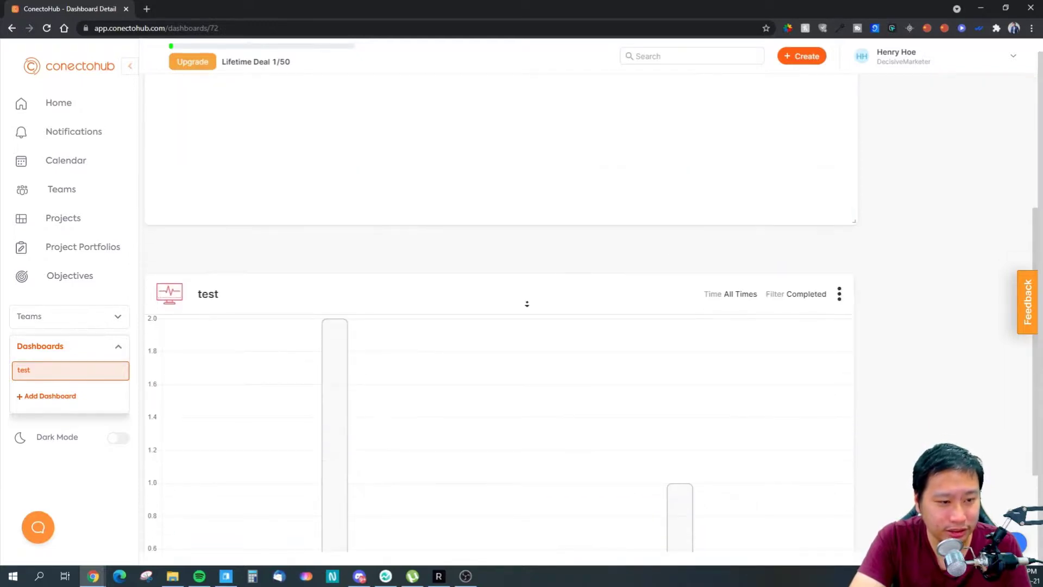
scroll(934, 406, down, 3)
mouse_move(671, 422)
scroll(326, 384, up, 8)
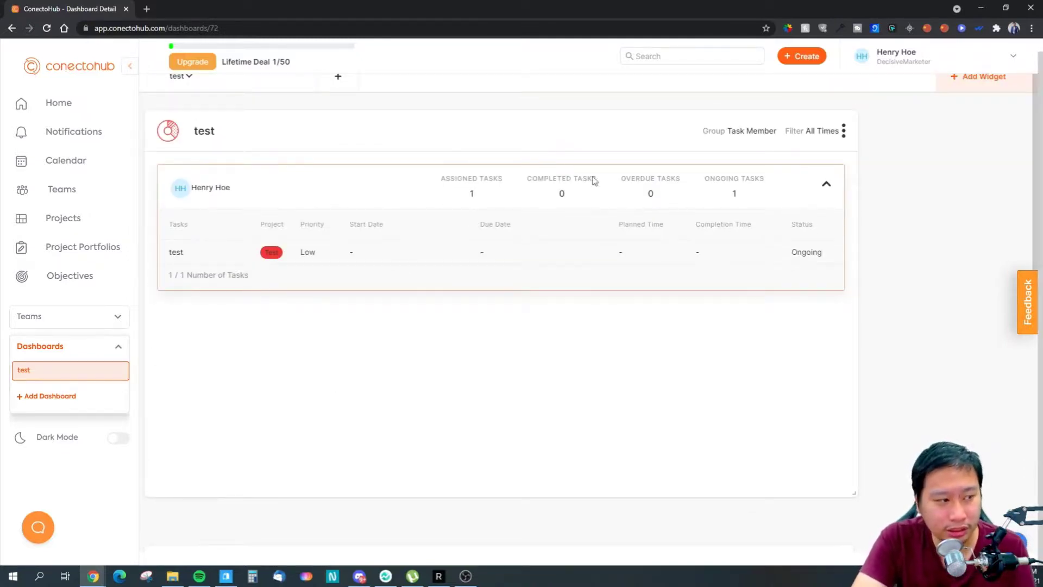
scroll(594, 181, up, 1)
click(980, 90)
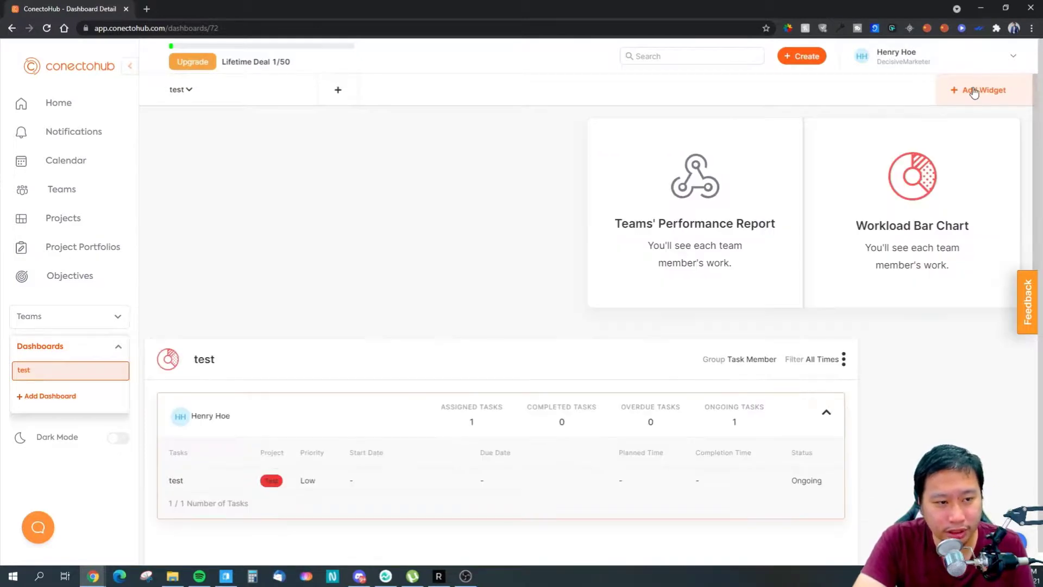
click(974, 93)
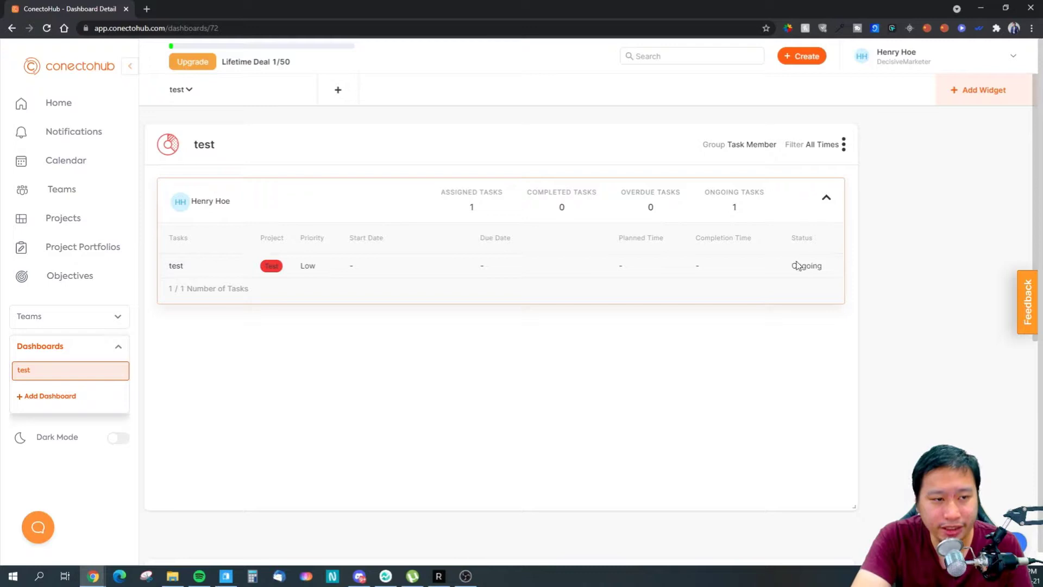
- Scroll through the test dashboard and briefly reopen, then close, the widget choices
scroll(611, 234, down, 8)
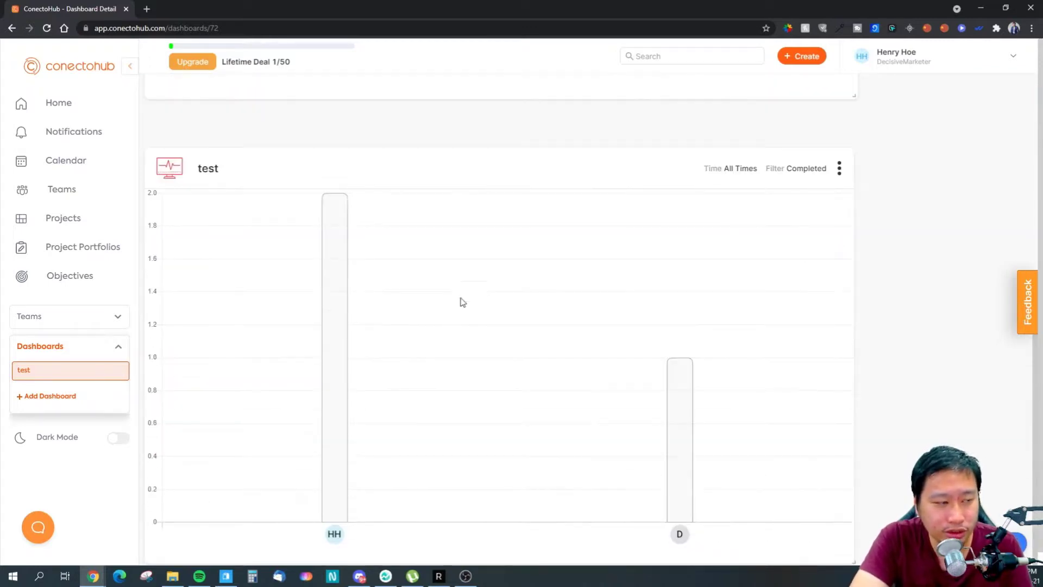
scroll(421, 346, down, 1)
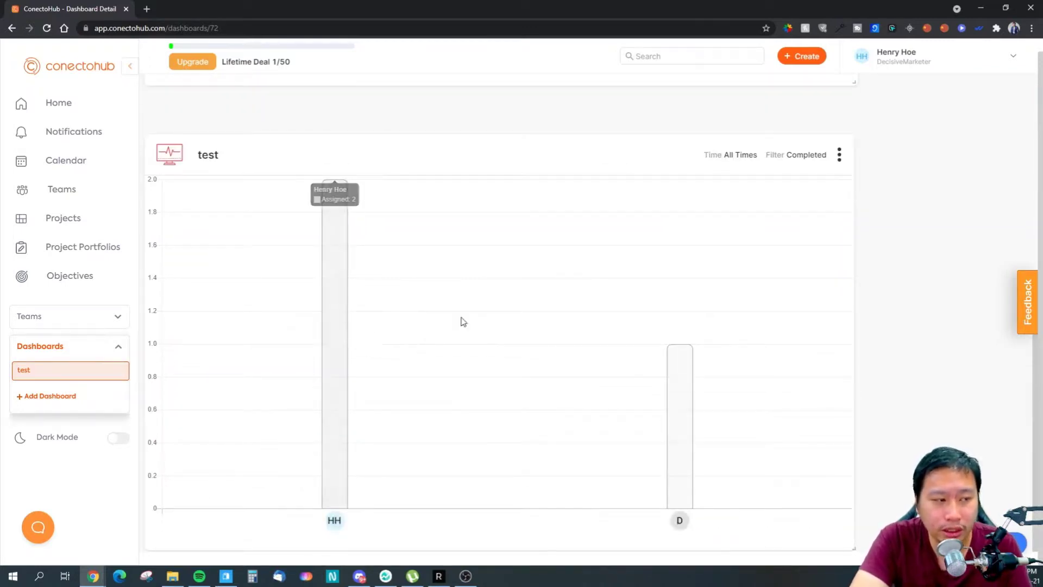
scroll(747, 280, up, 7)
scroll(745, 279, down, 7)
scroll(745, 278, up, 6)
scroll(743, 277, down, 6)
scroll(788, 249, up, 8)
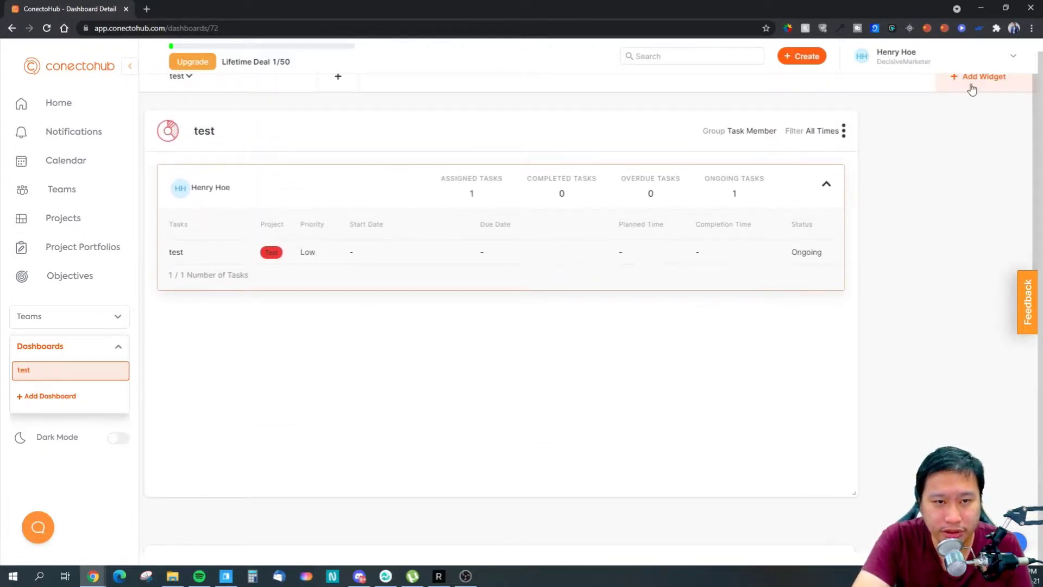
click(972, 87)
click(966, 82)
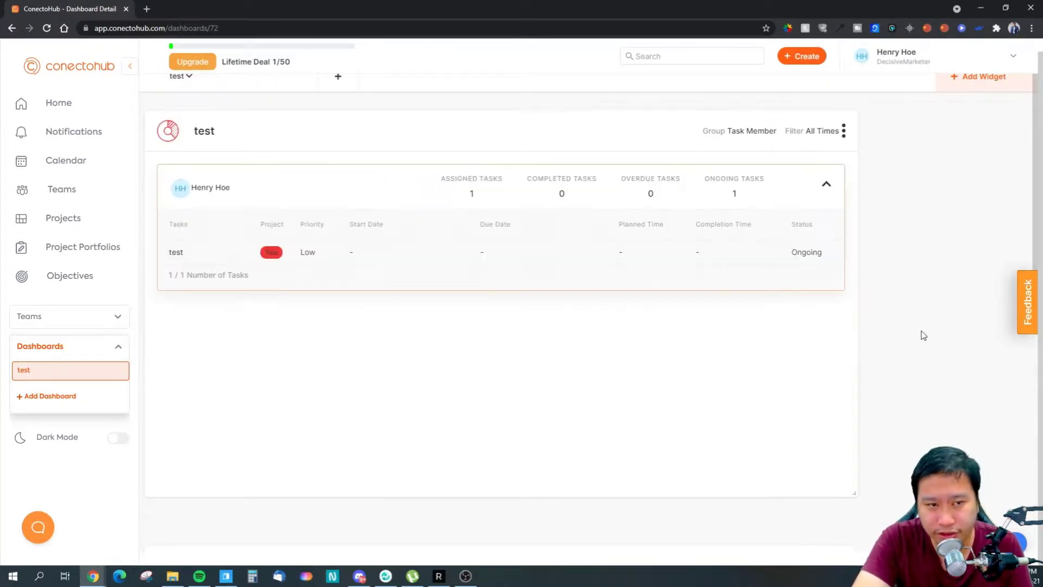
- Inspect the Completed, All Times bar chart (2 and 1 tasks) and collapse the Dashboards list
scroll(891, 333, down, 8)
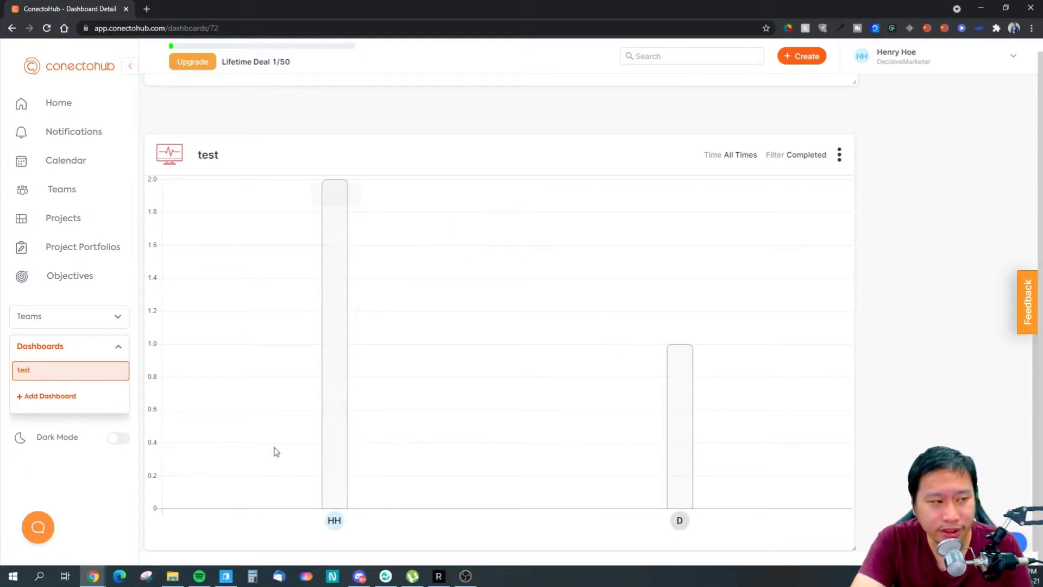
mouse_move(332, 452)
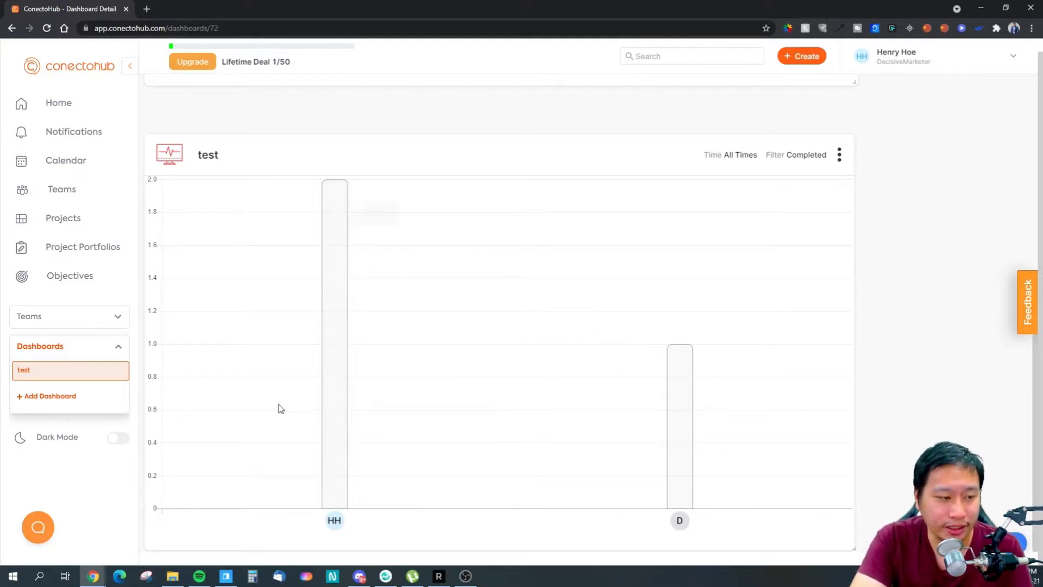
mouse_move(338, 405)
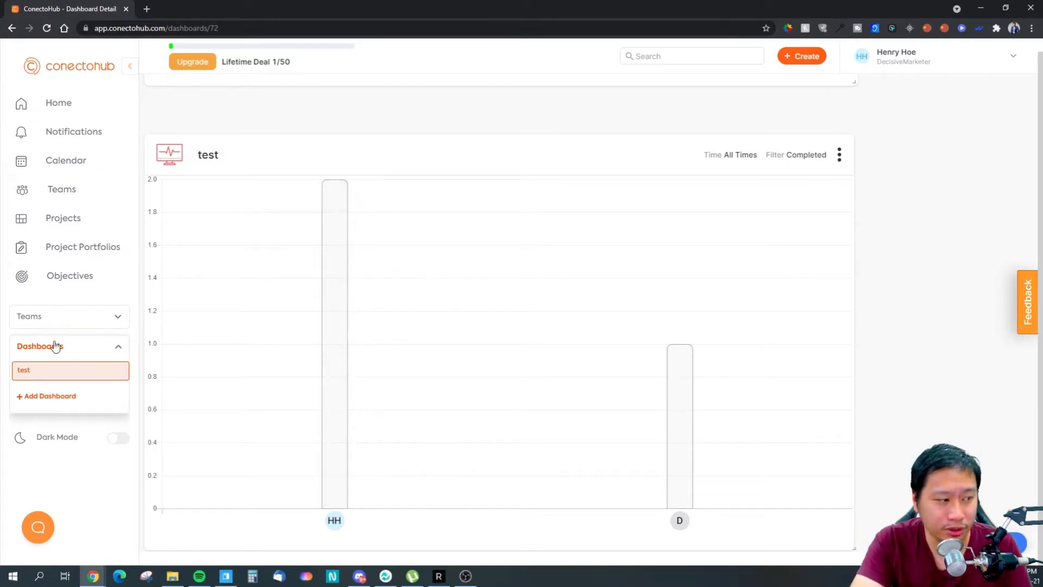
click(109, 346)
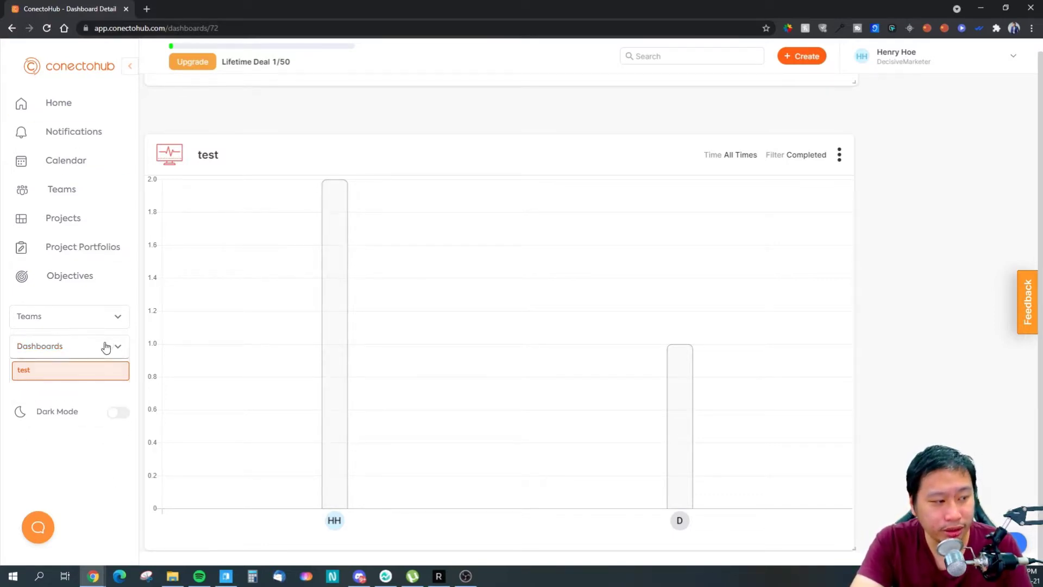
click(117, 384)
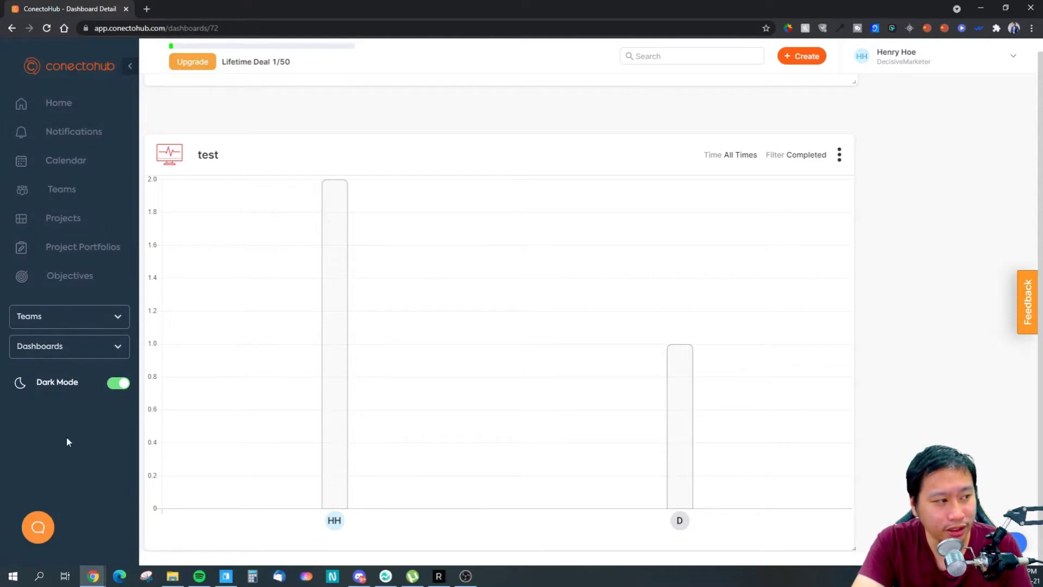
click(120, 384)
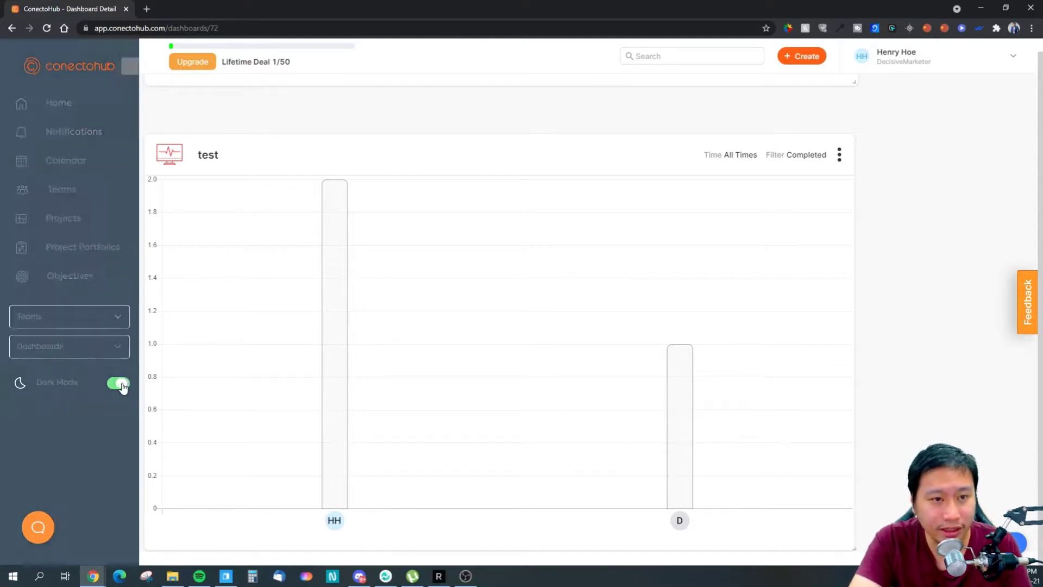
scroll(771, 478, up, 7)
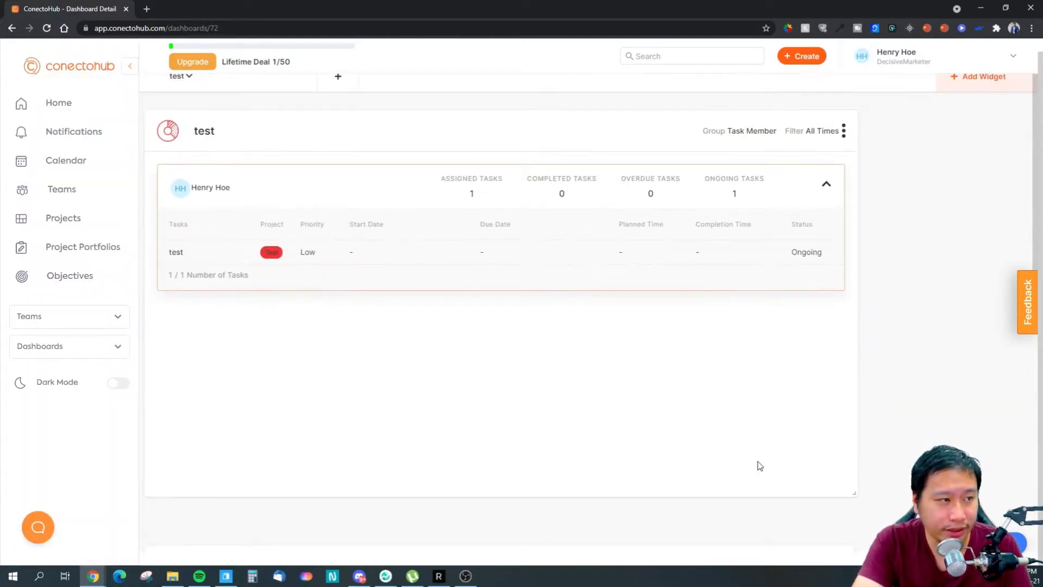
scroll(757, 466, up, 1)
- Search the workspace for 'test', check the empty Notifications page, then return to Home
click(652, 59)
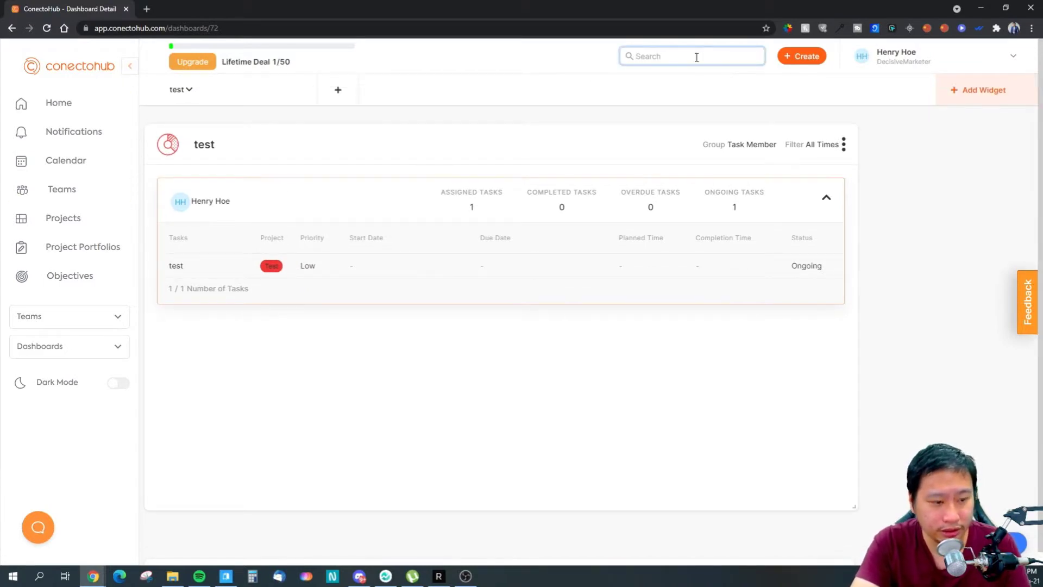
text(test)
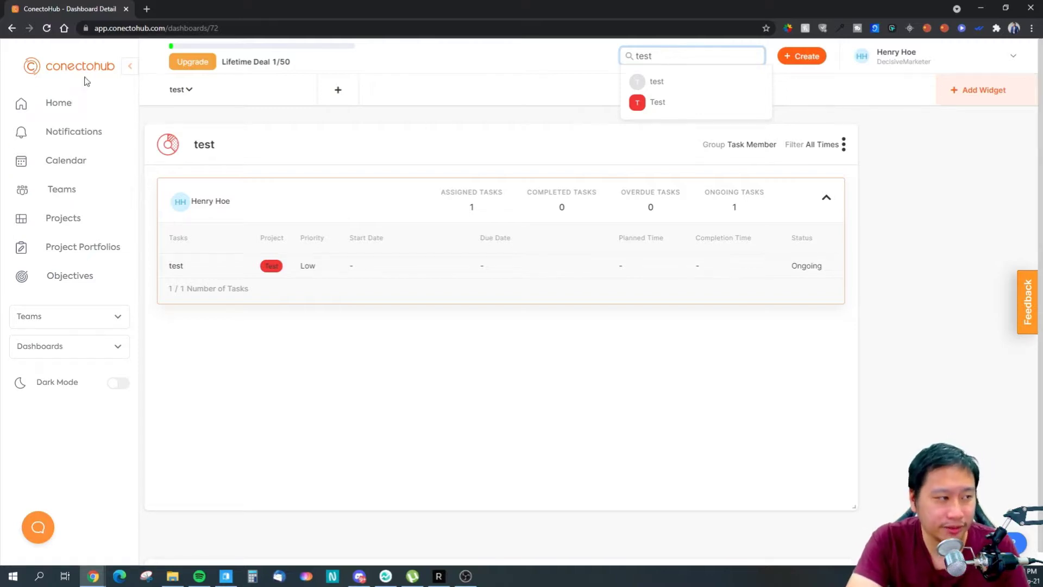
click(62, 136)
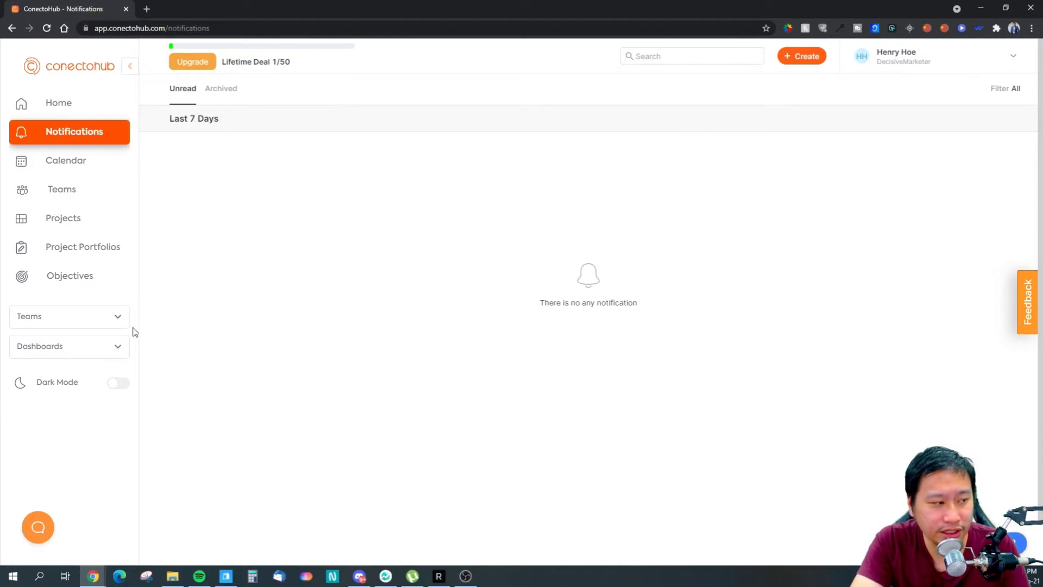
click(54, 103)
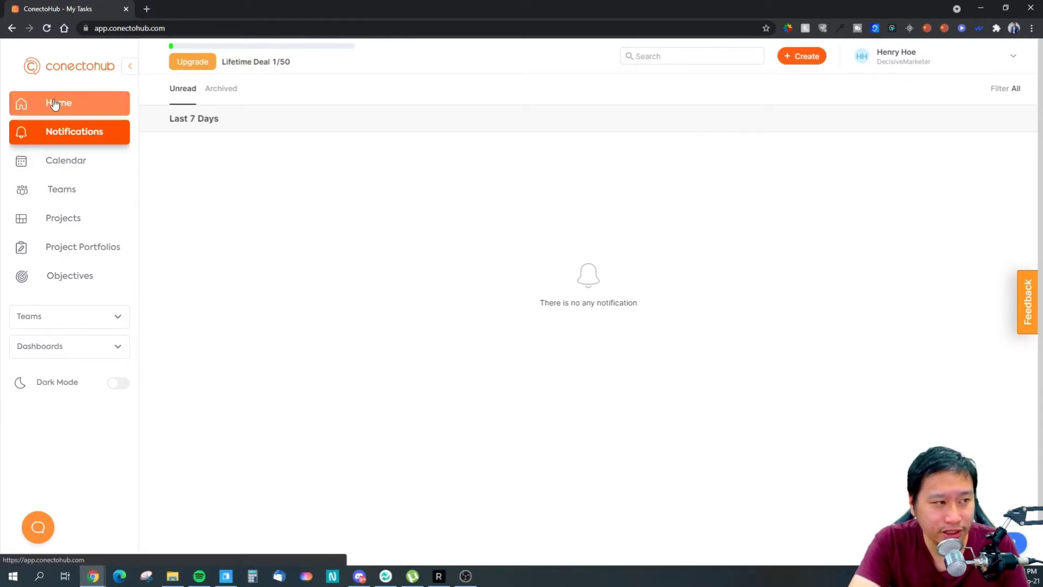